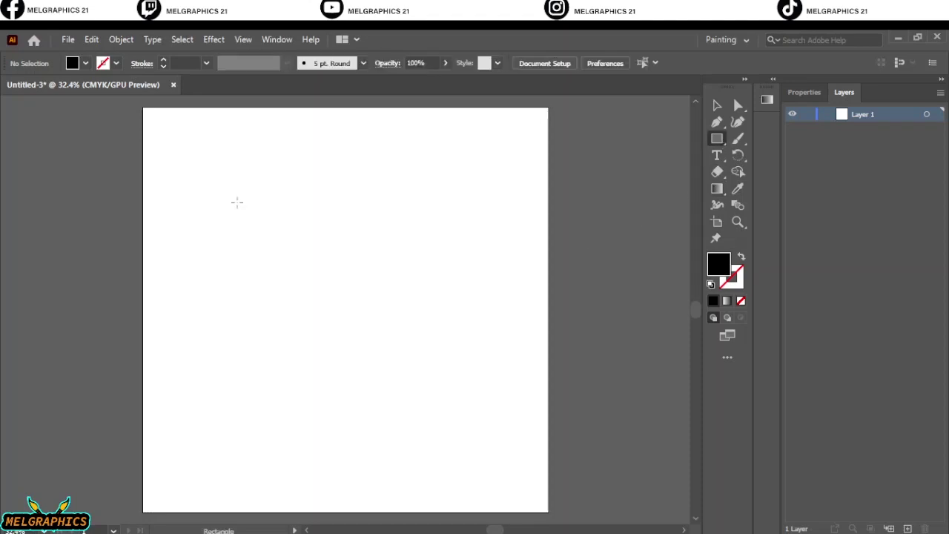
Draw a three-point star as a black triangle, widened and placed at the artboard's lower left.
left_click_drag(281, 250, 359, 293)
key("ctrl+z")
left_click_drag(717, 139, 790, 194)
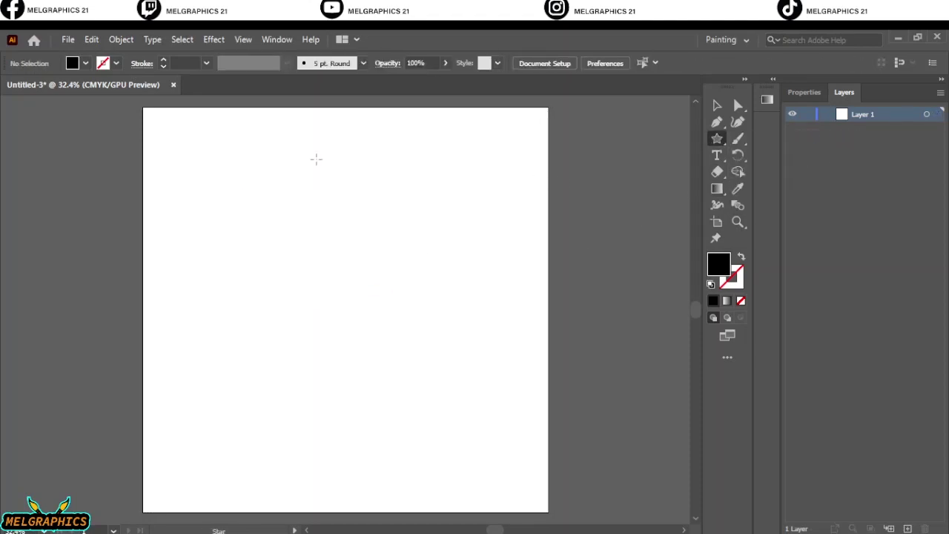
mouse_move(329, 167)
left_mouse_down()
mouse_move(354, 199)
mouse_move(218, 341)
left_mouse_up()
left_click_drag(258, 268, 261, 265)
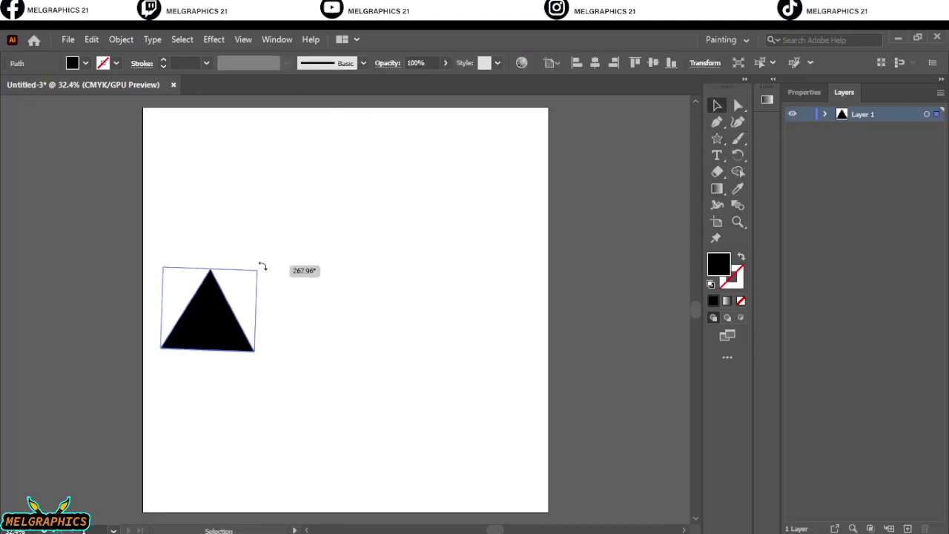
left_click_drag(256, 309, 307, 309)
left_click_drag(237, 334, 224, 306)
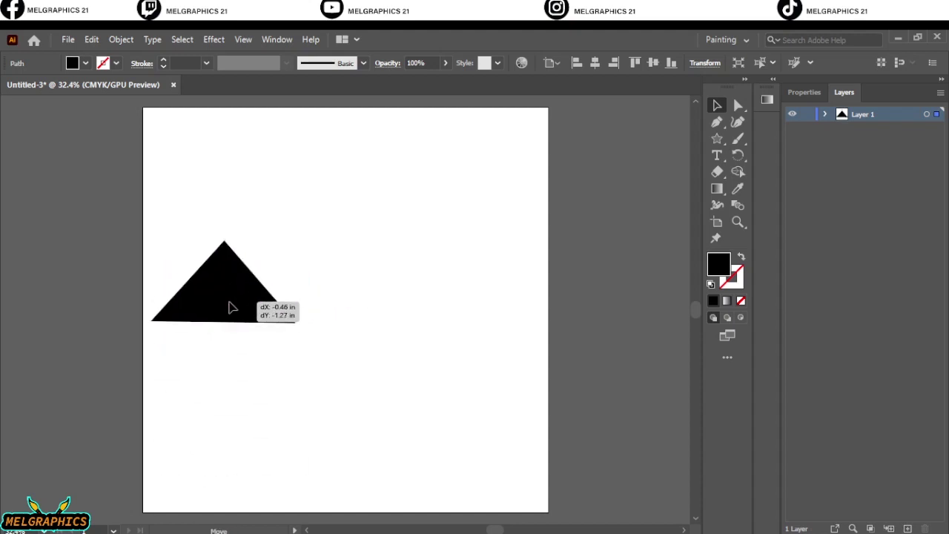
Turn on rulers and make guides visible from the canvas context menu.
right_click(683, 145)
left_click(625, 274)
right_click(625, 274)
left_click(670, 386)
right_click(616, 190)
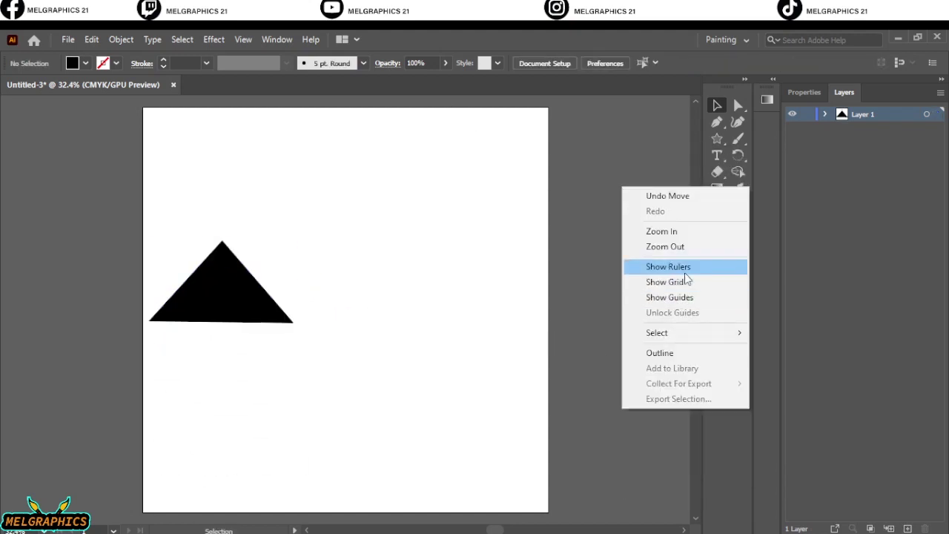
left_click(627, 267)
right_click(475, 329)
Snap the triangle's base onto the horizontal guide, levelling both bottom corners.
left_click(540, 212)
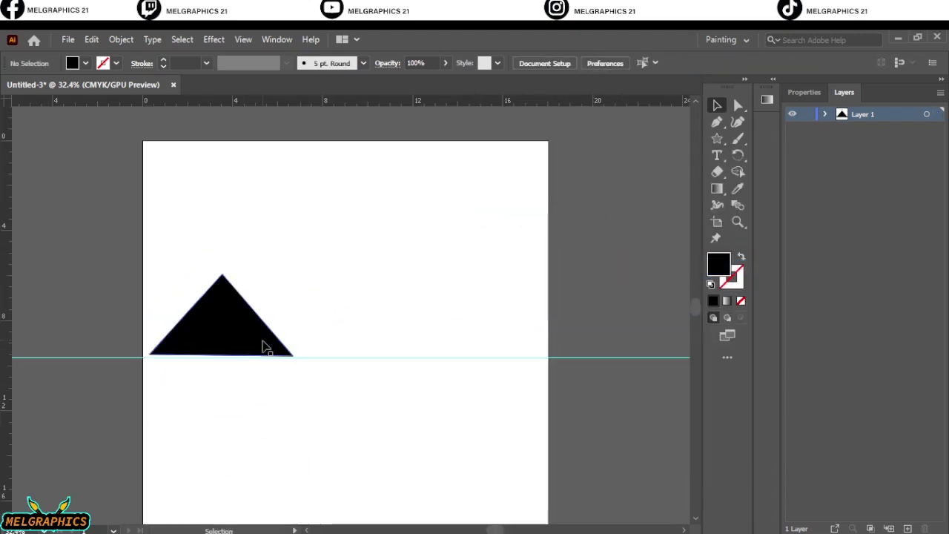
scroll(264, 349, "up", 2)
left_click_drag(205, 293, 311, 317)
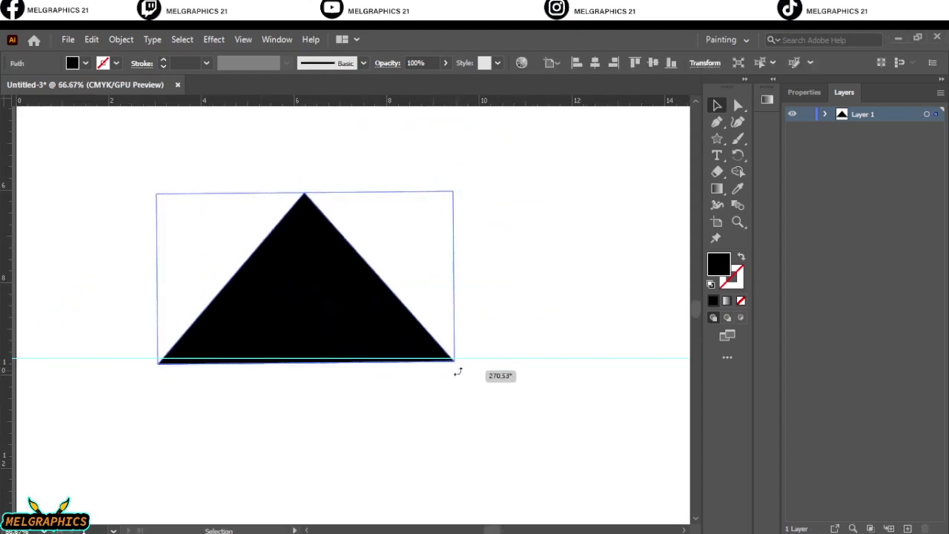
left_click_drag(308, 320, 312, 315)
scroll(408, 318, "up", 3)
scroll(474, 404, "up", 3)
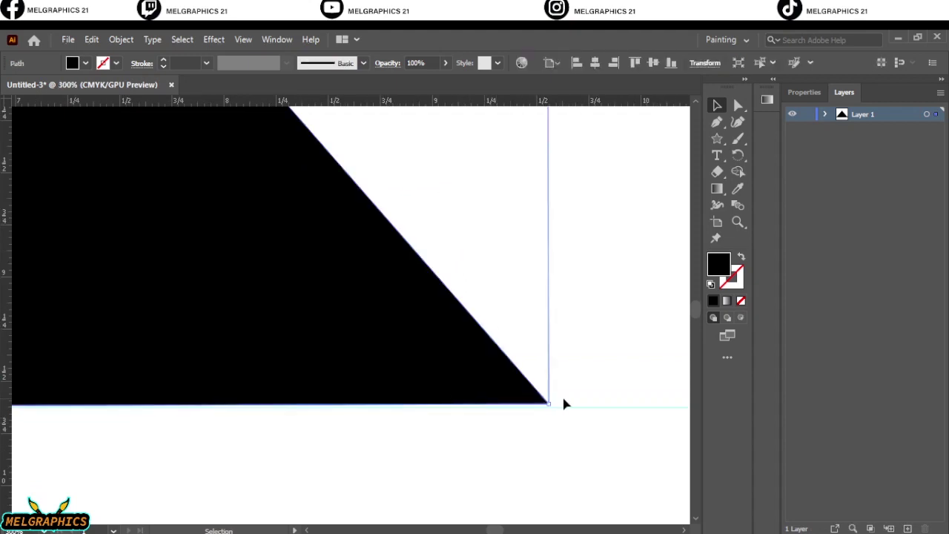
left_click_drag(564, 400, 557, 413)
scroll(274, 430, "left", 10)
scroll(371, 371, "left", 5)
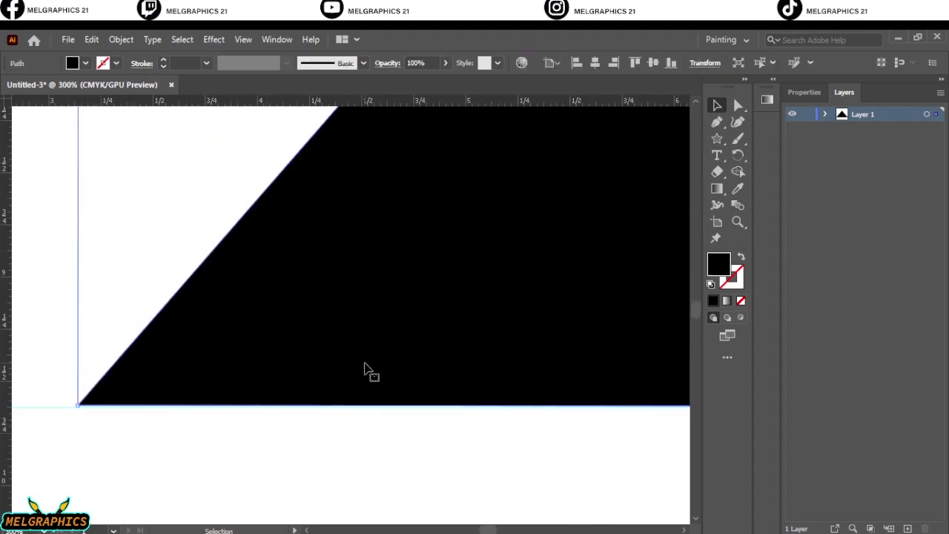
left_click(356, 441)
scroll(295, 343, "down", 3)
Copy the triangle twice to the right along the guide and select all the peaks.
left_click_drag(295, 342, 591, 304)
scroll(329, 324, "right", 5)
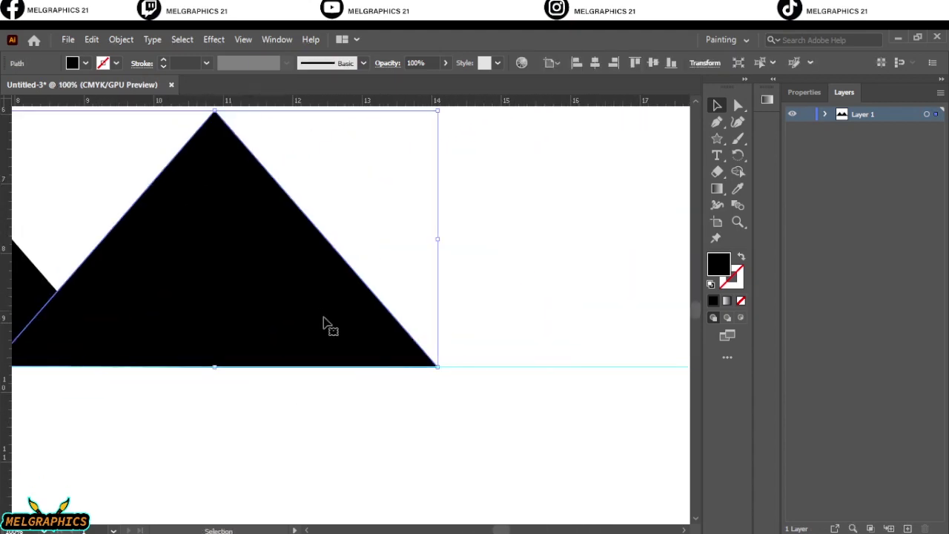
scroll(348, 324, "left", 2)
mouse_move(347, 324)
left_mouse_down()
mouse_move(504, 319)
mouse_move(247, 294)
mouse_move(527, 307)
left_mouse_up()
scroll(504, 318, "left", 3)
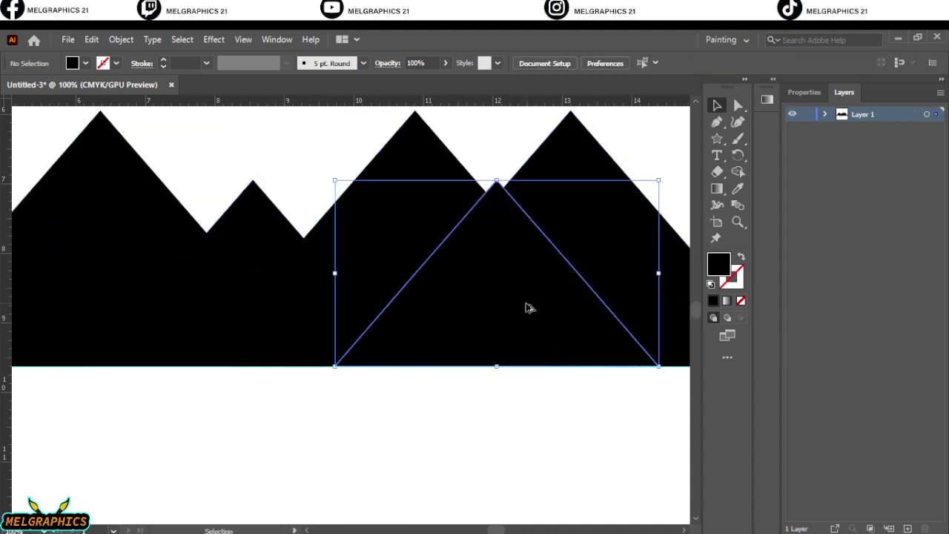
left_click(405, 459)
scroll(355, 491, "down", 3)
scroll(355, 491, "up", 1)
key("ctrl+a")
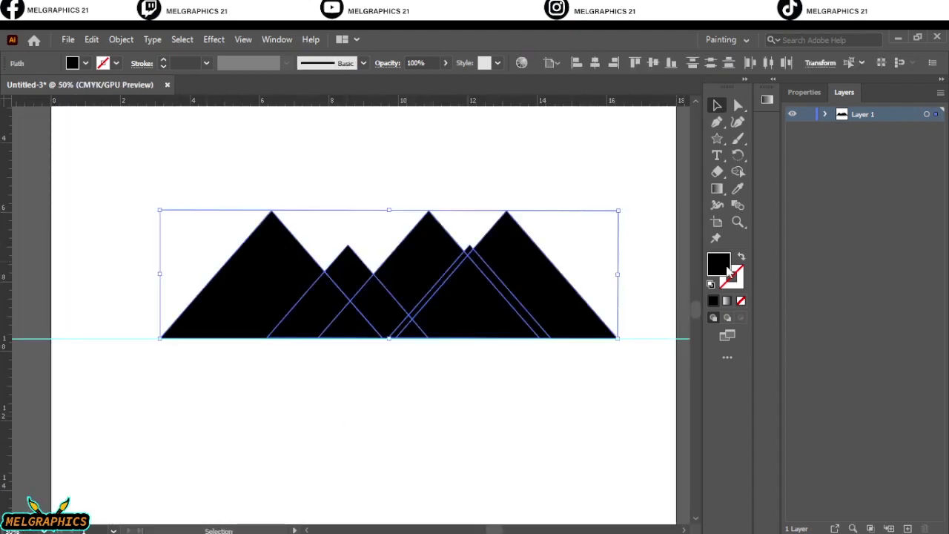
double_click(726, 270)
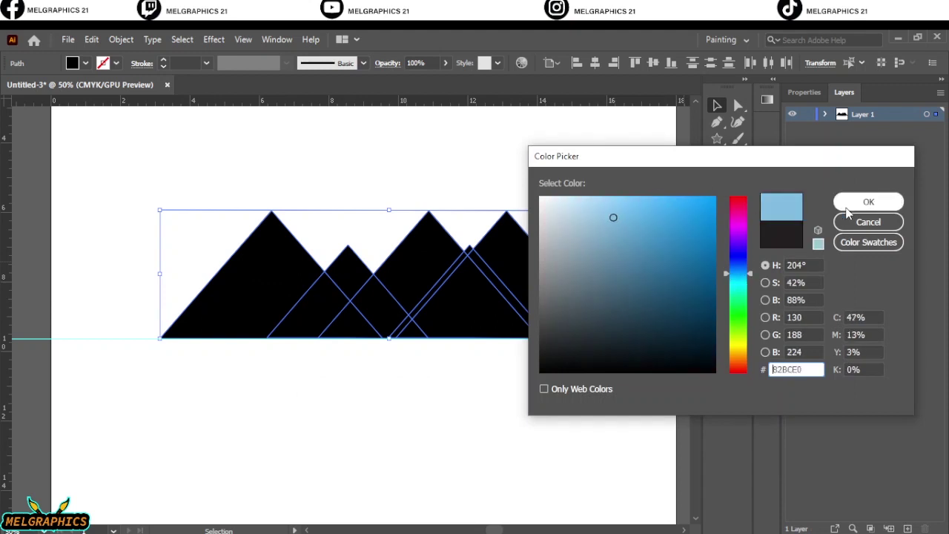
Apply the light blue 82BCE0 fill to all the peaks.
left_click(869, 202)
left_click(376, 368)
scroll(270, 263, "up", 2)
Draw a shadow triangle on the left peak's left face and fill it darker blue (#59859B).
left_click(271, 150)
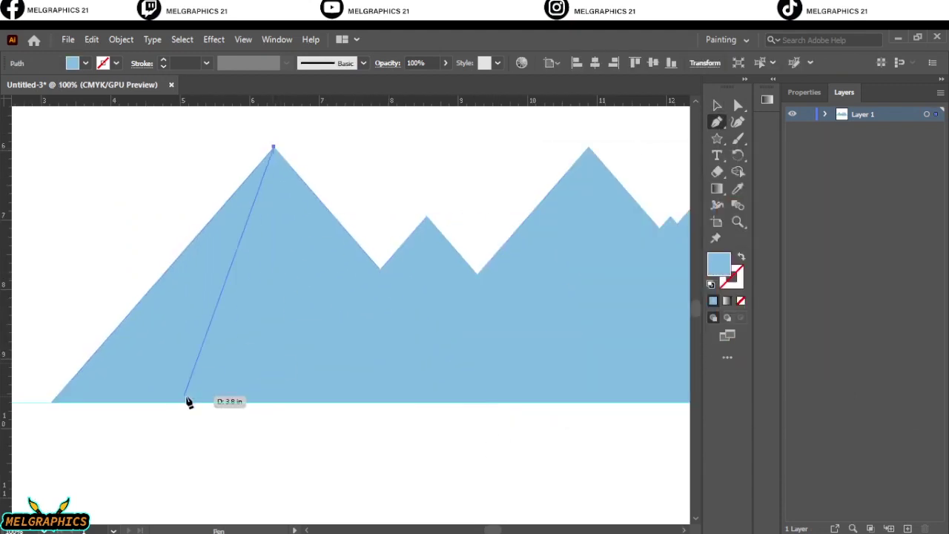
left_click(189, 402)
left_click(51, 402)
left_click(272, 149)
double_click(718, 263)
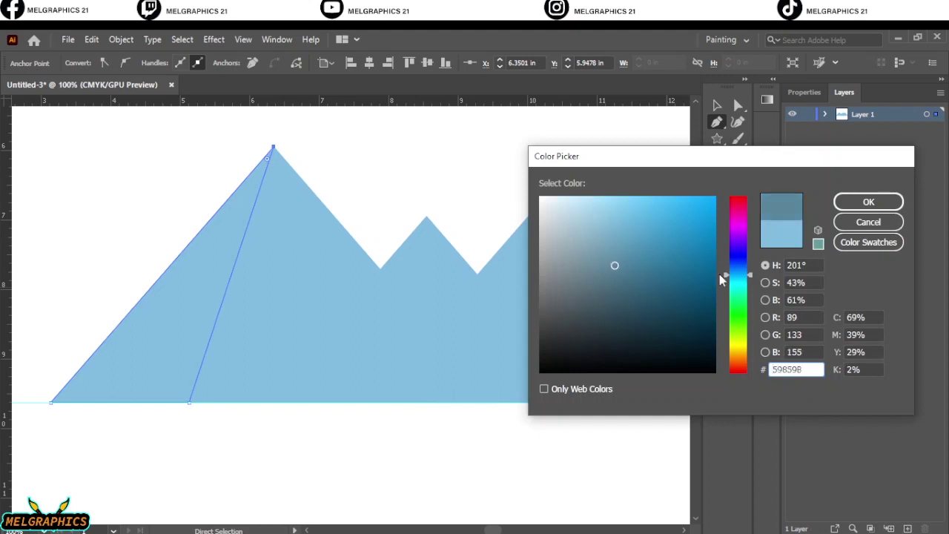
left_click_drag(722, 279, 722, 268)
left_click(616, 286)
left_click(868, 201)
Draw shadow triangles for the middle and right peaks with the Pen tool.
key("v")
scroll(427, 169, "right", 2)
left_click(426, 170)
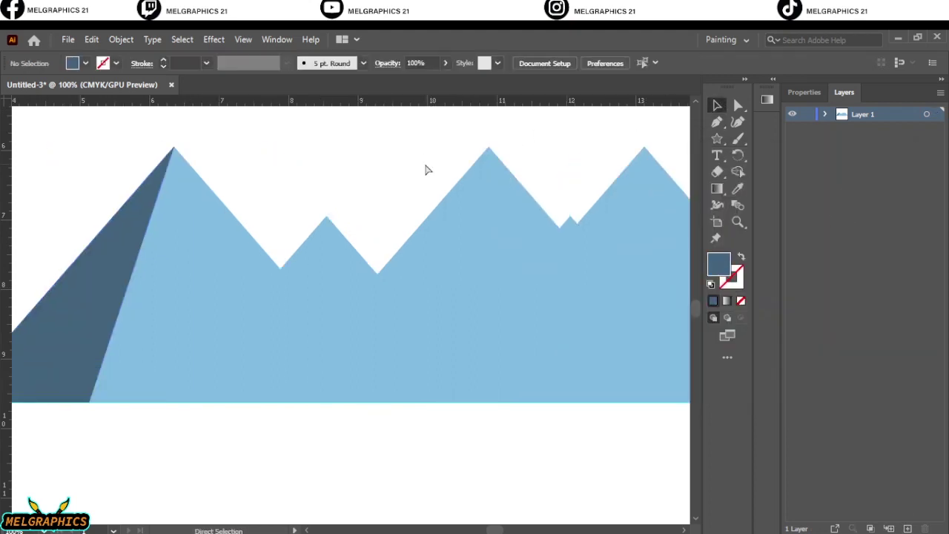
left_click(265, 402)
left_click(325, 216)
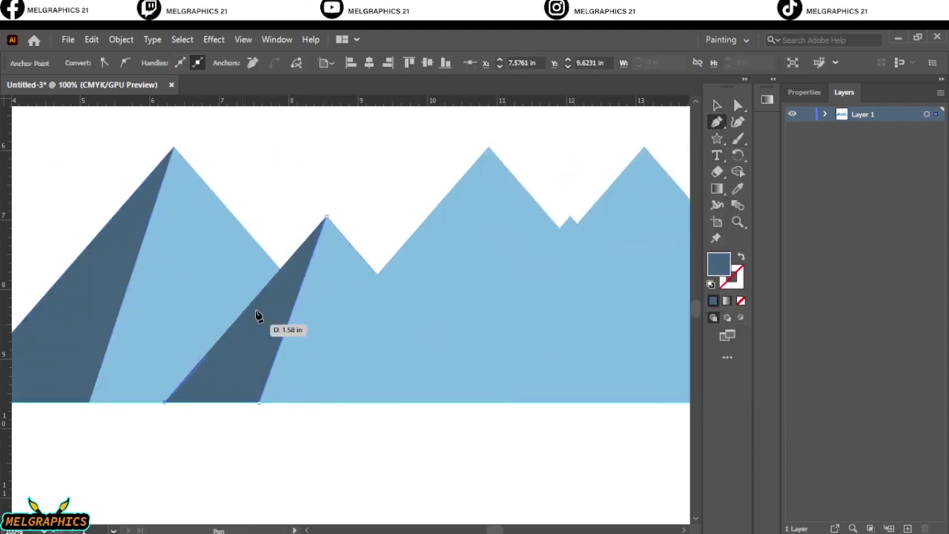
scroll(564, 265, "right", 3)
left_click(493, 401)
left_click(44, 402)
left_click(271, 149)
left_click(271, 149)
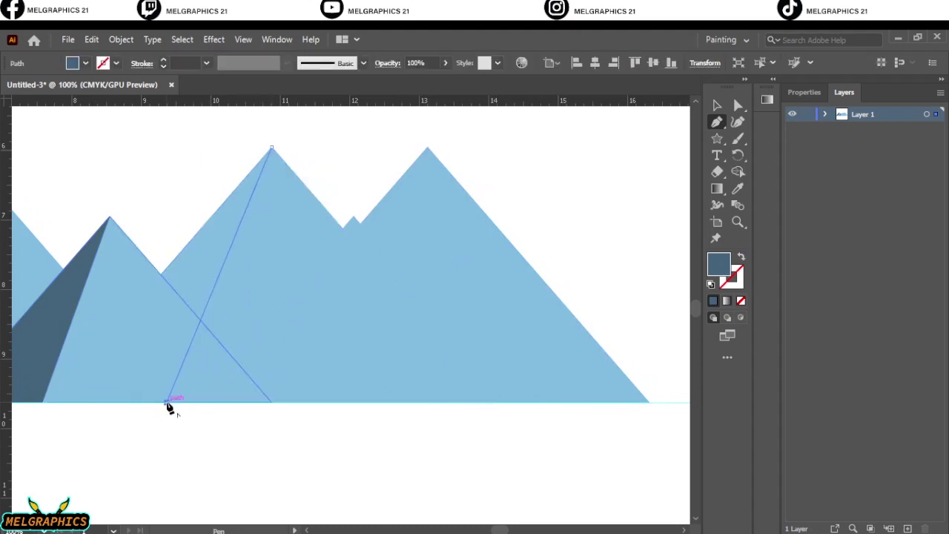
left_click(167, 403)
scroll(168, 404, "left", 3)
left_click(258, 402)
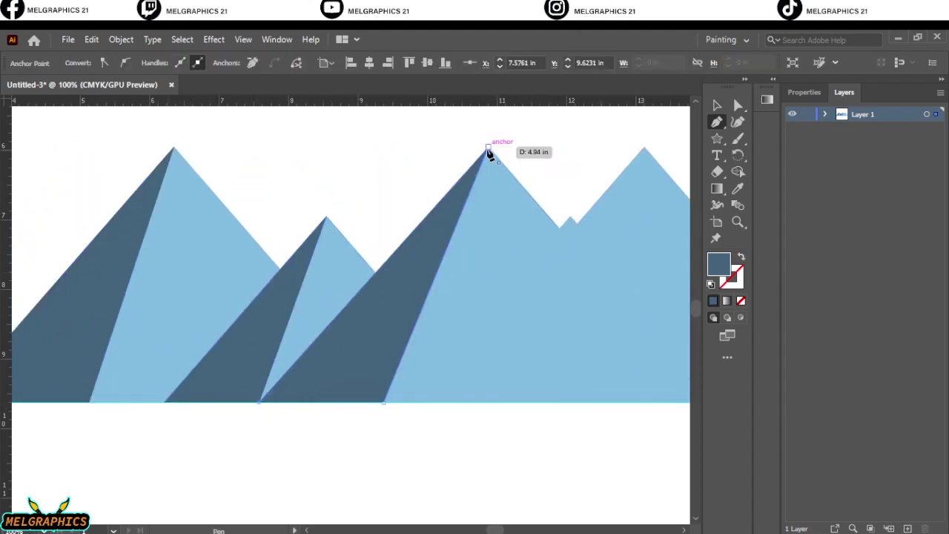
left_click(488, 148)
Fit the artboard in view and inspect the shadow paths in the Layers panel.
key("v")
key("ctrl+0")
scroll(386, 196, "up", 5)
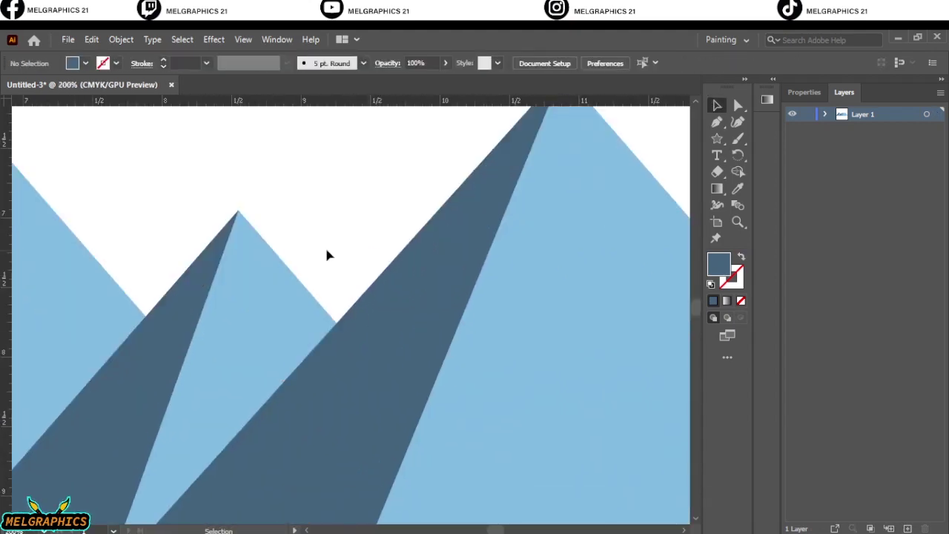
right_click(274, 226)
scroll(390, 220, "down", 3)
left_click(825, 114)
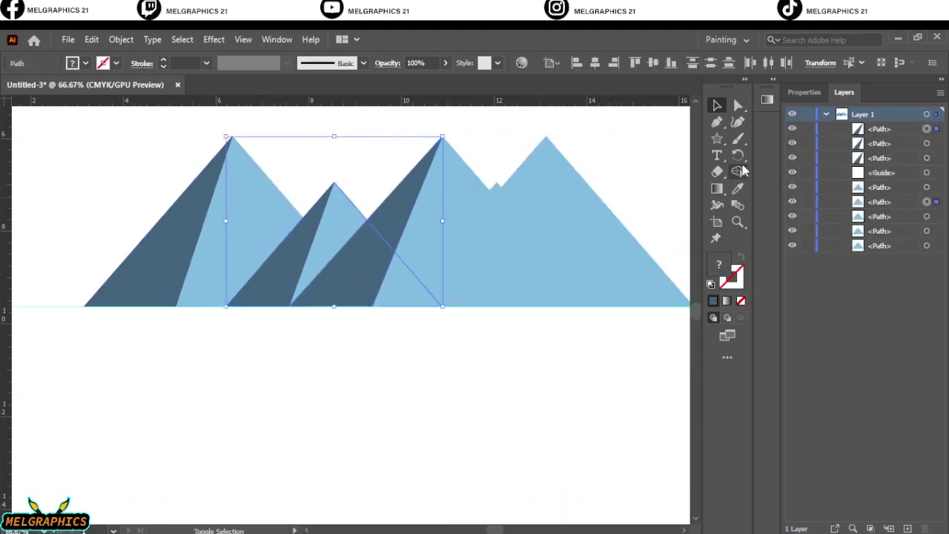
key("ctrl+shift+a")
scroll(567, 209, "up", 3)
Redraw the middle peak's shadow triangle from its apex down to the baseline.
key("p")
scroll(567, 209, "up", 1)
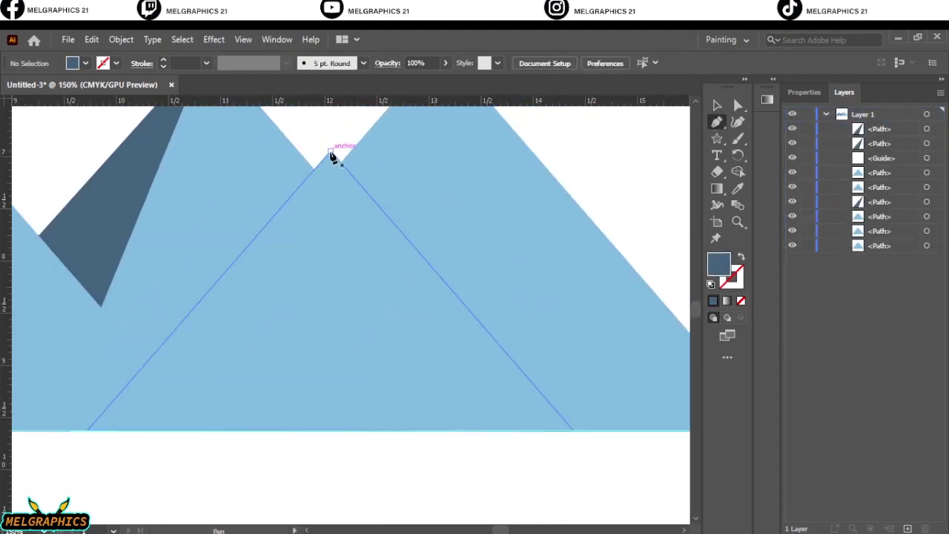
left_click(330, 152)
left_click(237, 430)
left_click(87, 430)
left_click(330, 152)
key("ctrl+shift+a")
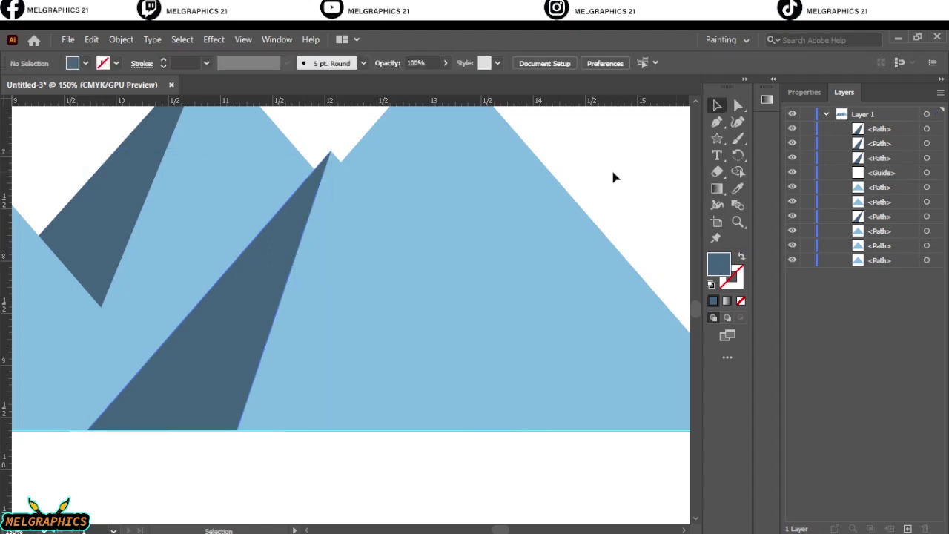
Draw the right peak's shadow triangle and move it behind the neighbouring peak in the layer stack.
scroll(615, 207, "up", 2)
scroll(616, 208, "right", 2)
left_click(358, 115)
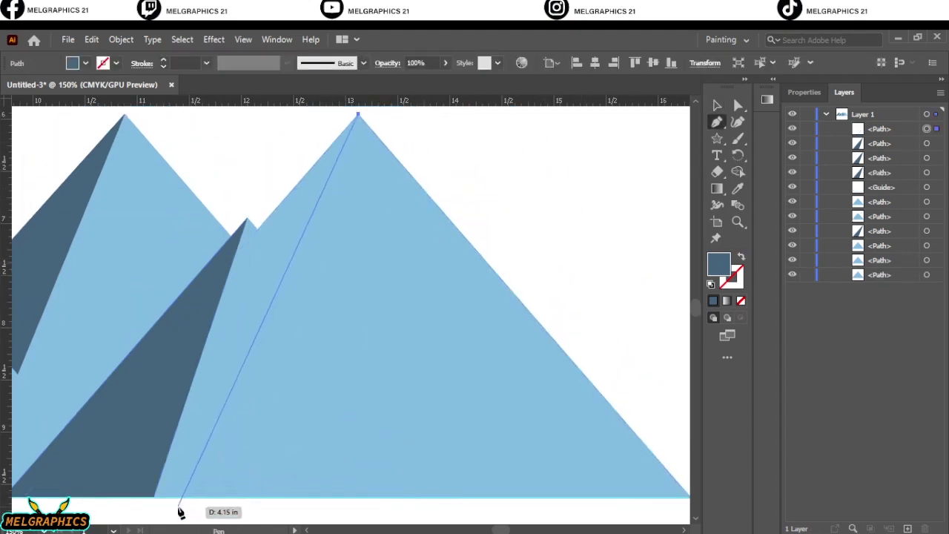
left_click(185, 496)
scroll(169, 502, "left", 2)
scroll(169, 502, "left", 1)
left_click(134, 496)
left_click(489, 116)
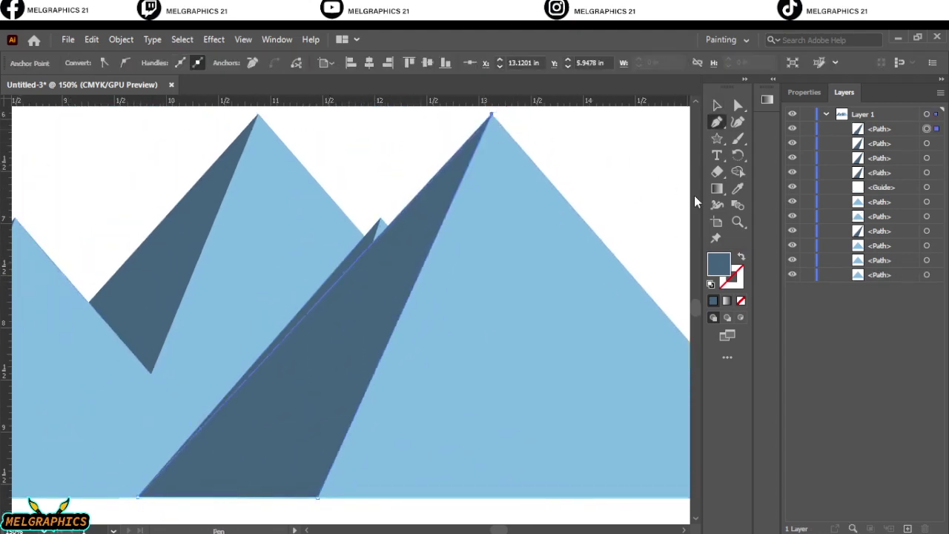
key("v")
key("ctrl+shift+a")
left_click_drag(879, 129, 879, 210)
key("ctrl+0")
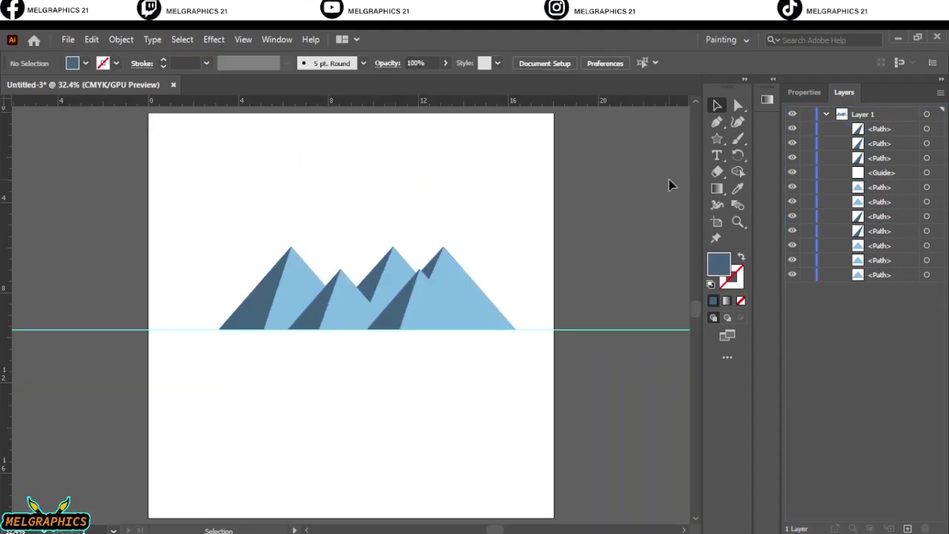
Recolour the left mountain's shadow face a darker navy blue.
scroll(307, 321, "up", 2)
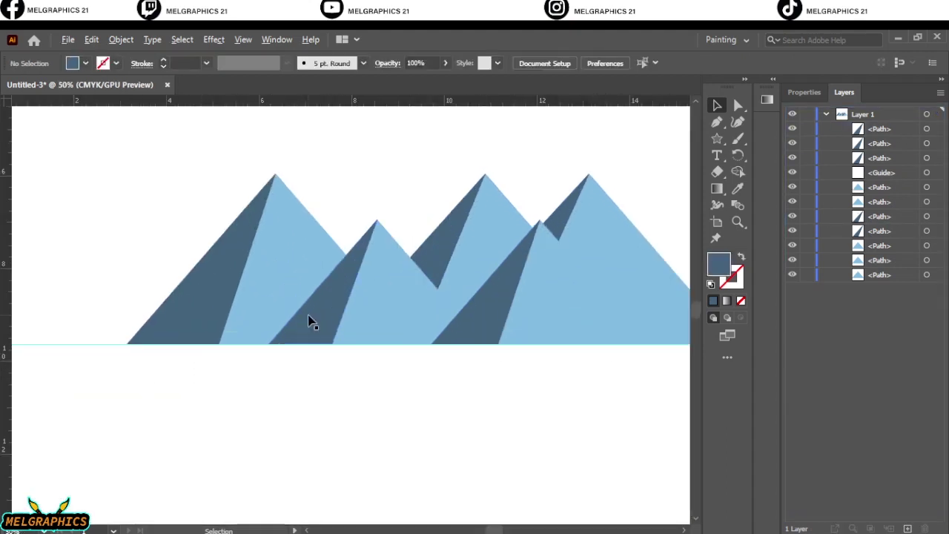
left_click(307, 322)
scroll(286, 424, "up", 2)
scroll(222, 334, "left", 2)
double_click(719, 263)
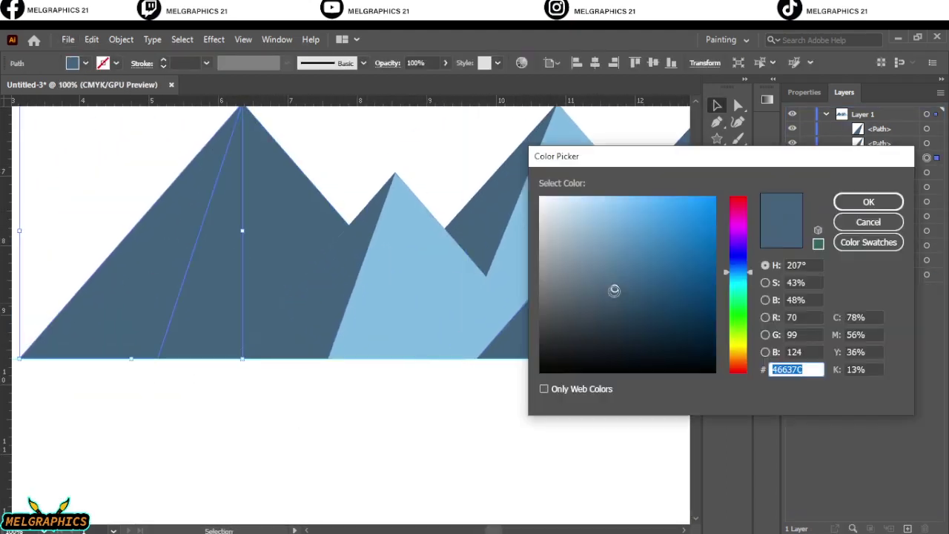
left_click(622, 316)
left_click(881, 201)
scroll(441, 174, "right", 2)
left_click(440, 173)
Select all the light-blue mountain faces and fill them steel blue.
left_click(254, 264)
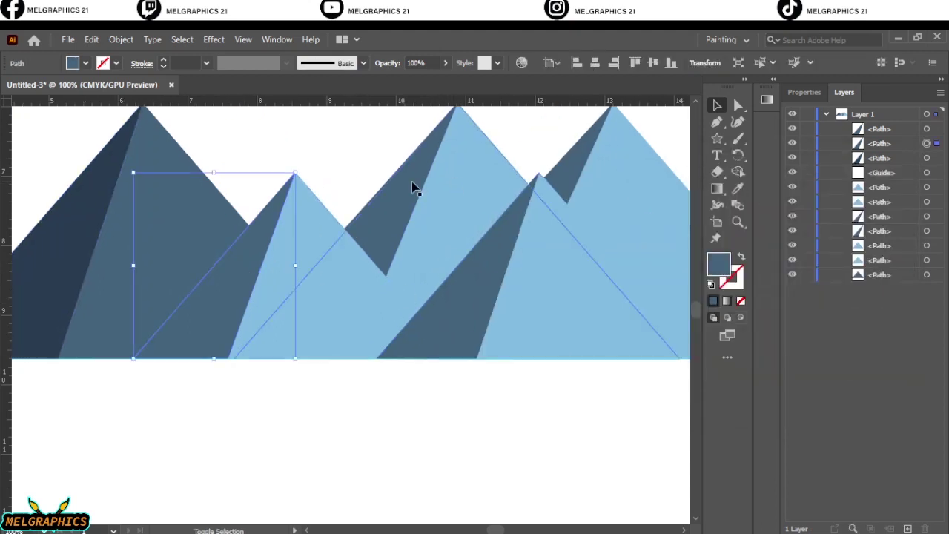
left_click(413, 186, "shift")
left_click(553, 289)
left_click(312, 282, "shift")
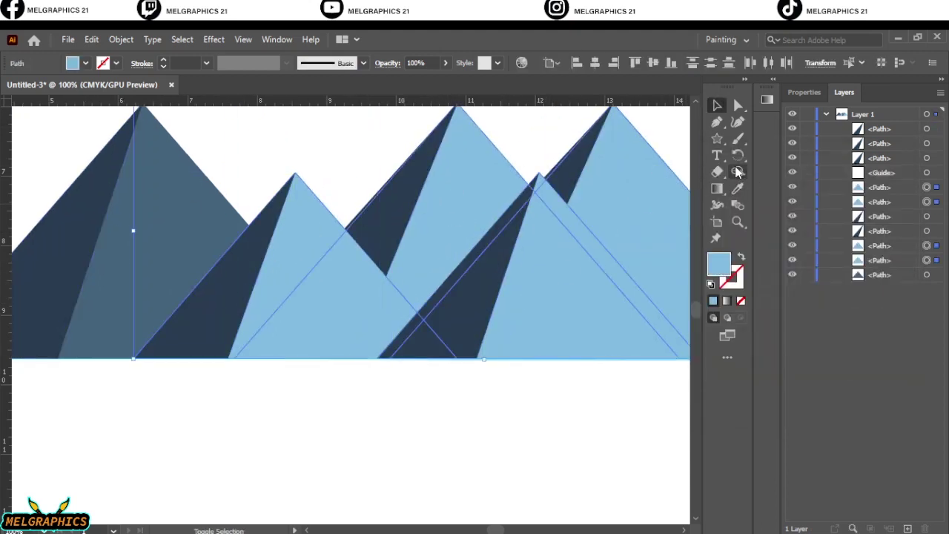
left_click(716, 108)
key("ctrl+0")
left_click(434, 141)
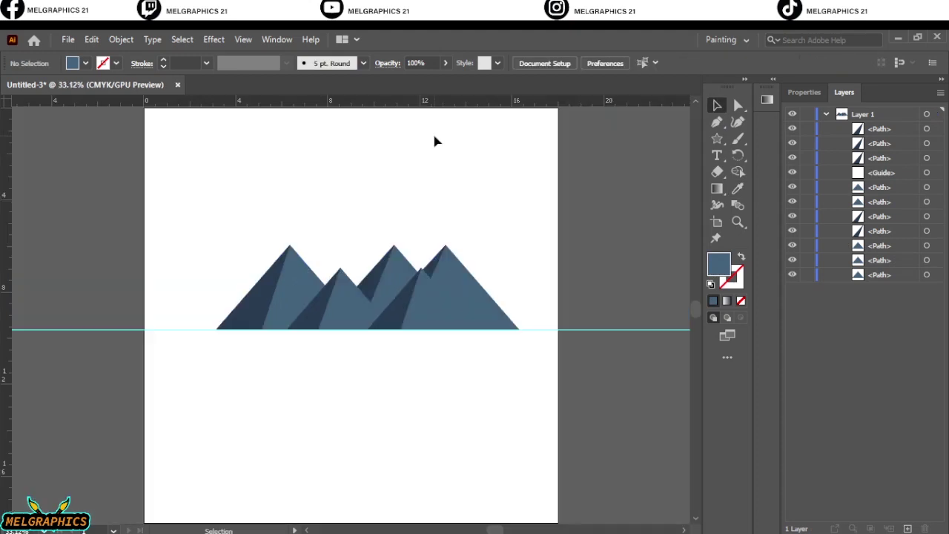
Test fills on the front-left mountain, sampling dark navy, then settle on slate blue 46637C.
scroll(443, 330, "up", 5)
scroll(519, 337, "up", 1)
scroll(371, 371, "left", 5)
left_click(376, 296)
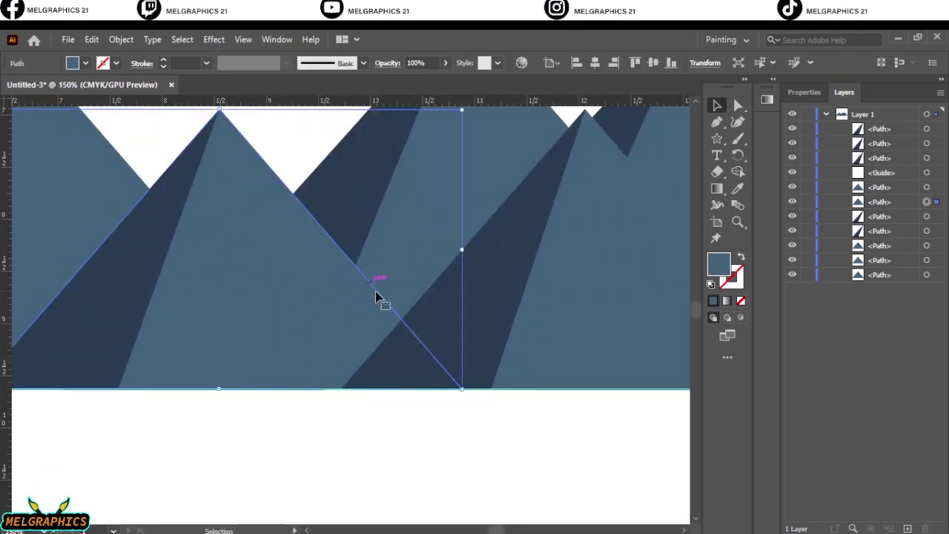
left_click(734, 274)
double_click(736, 276)
key("Escape")
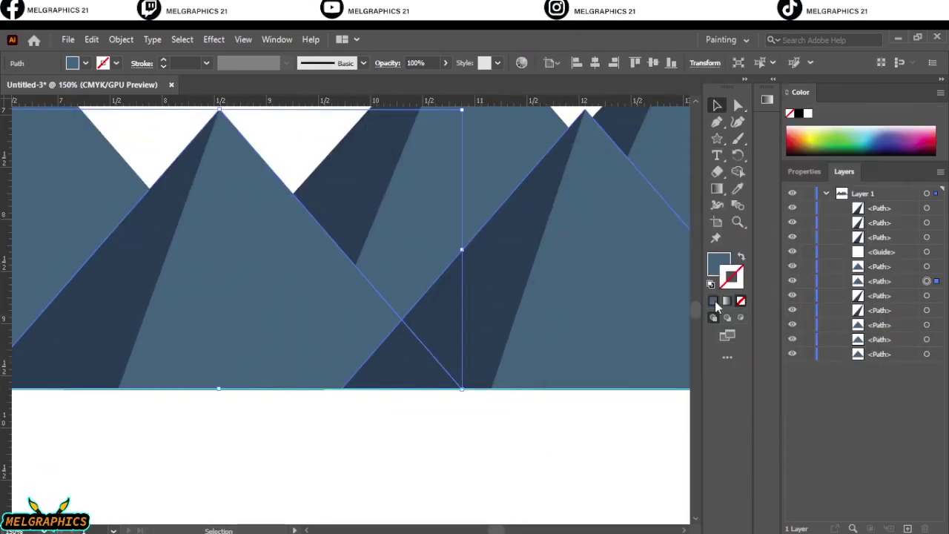
left_click(180, 212)
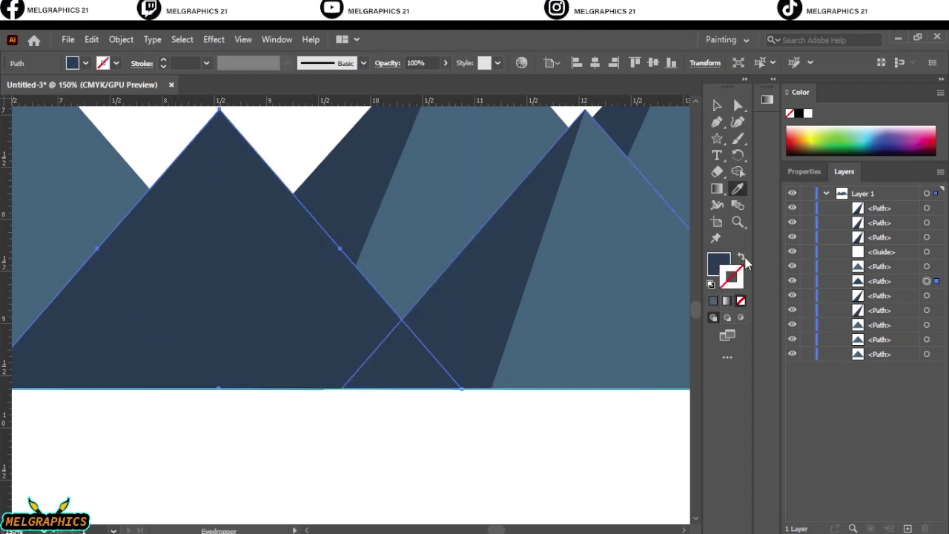
double_click(719, 263)
key("Escape")
left_click(571, 257)
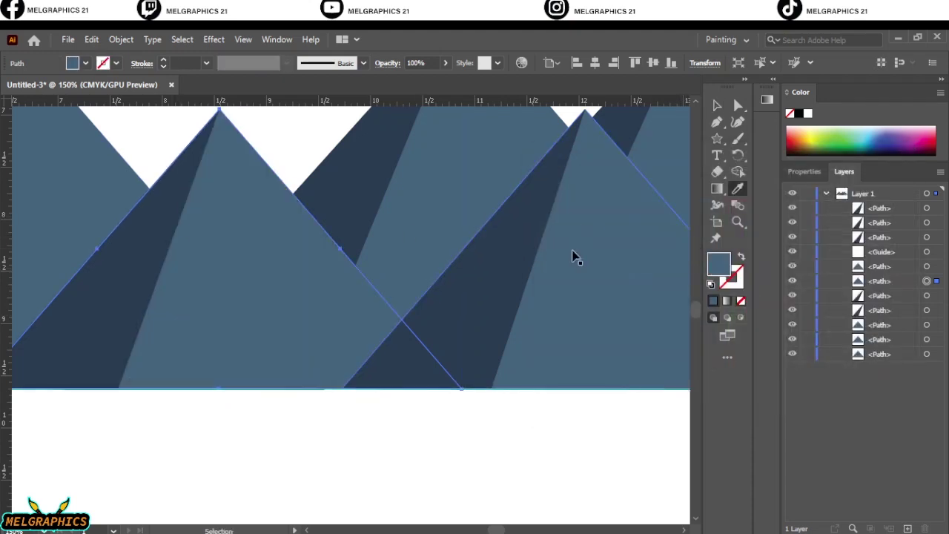
Draw a ridge line along the left mountain's right slope with a 4 pt stroke and no fill.
left_click(604, 423)
key("p")
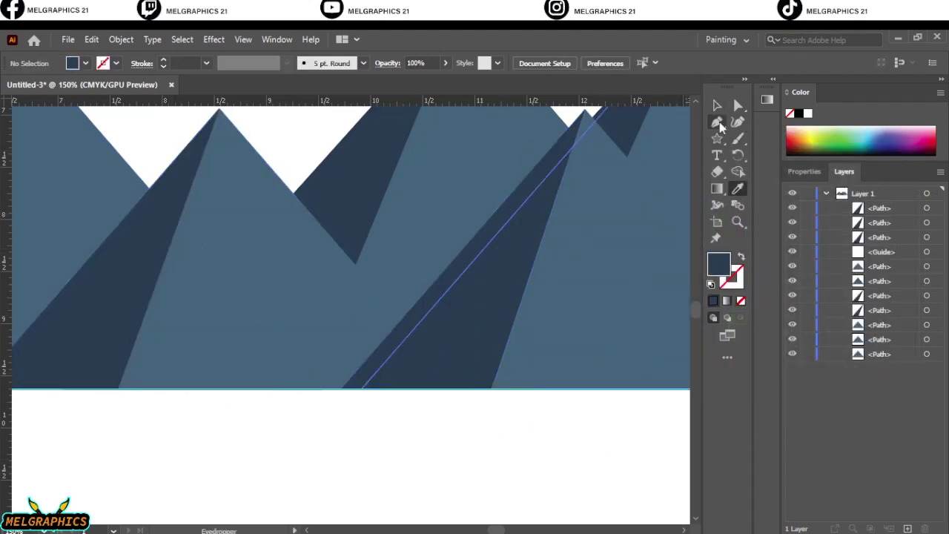
scroll(445, 371, "up", 2)
left_click_drag(460, 456, 461, 469)
key("v")
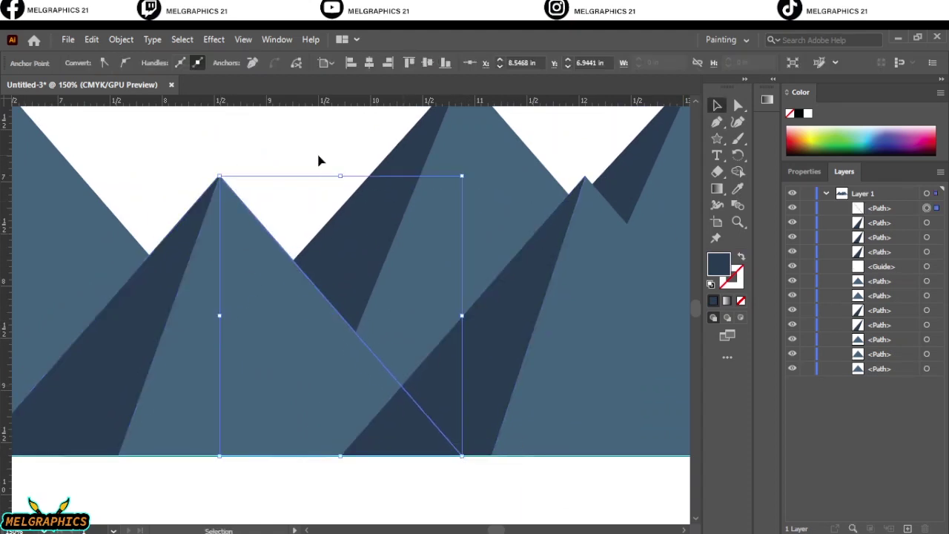
left_click(317, 151)
left_click(378, 360)
left_click(163, 60)
left_click(163, 60)
left_click(163, 60)
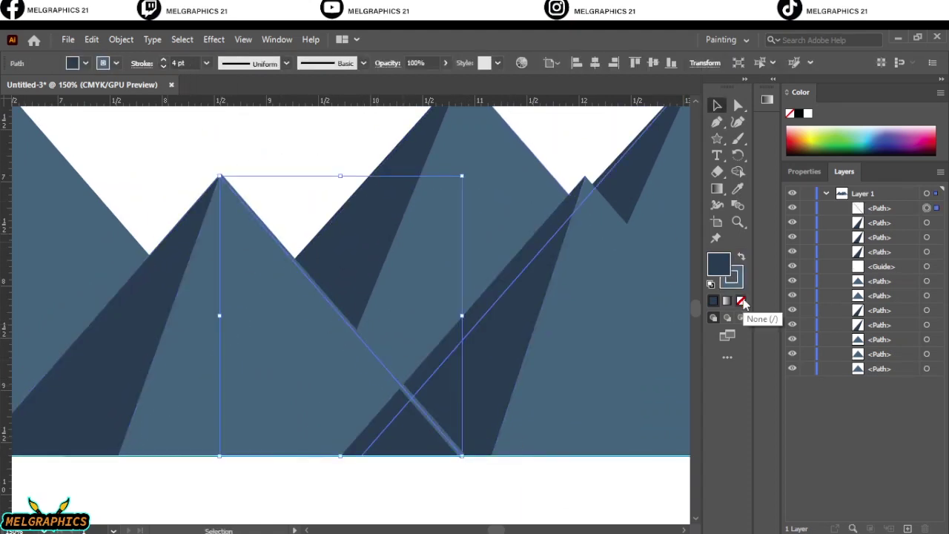
left_click(741, 301)
left_click(244, 201)
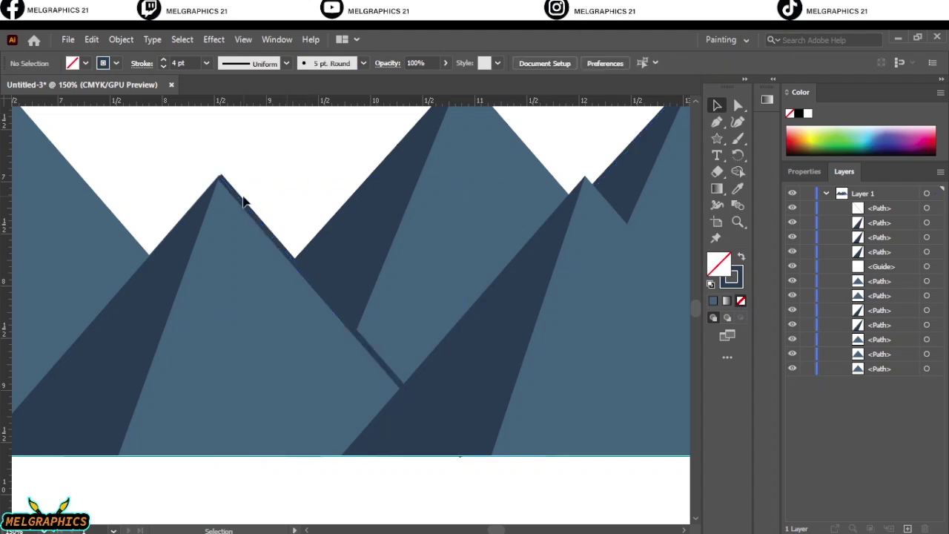
Zoom in on the peak and pull the ridge line's top anchor toward it.
key("ctrl+0")
scroll(192, 219, "up", 5)
scroll(257, 195, "up", 3)
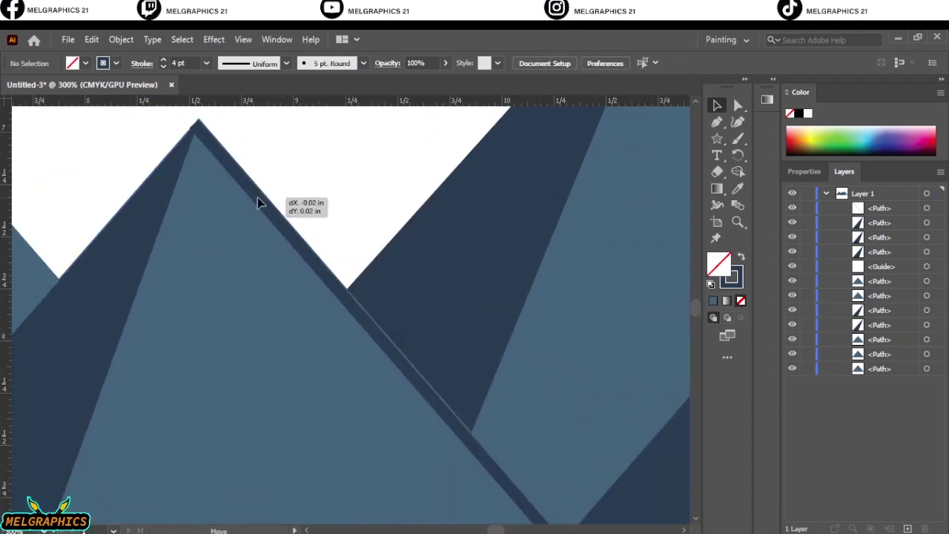
left_click(257, 197)
scroll(340, 145, "up", 5)
key("Return")
left_click(546, 396)
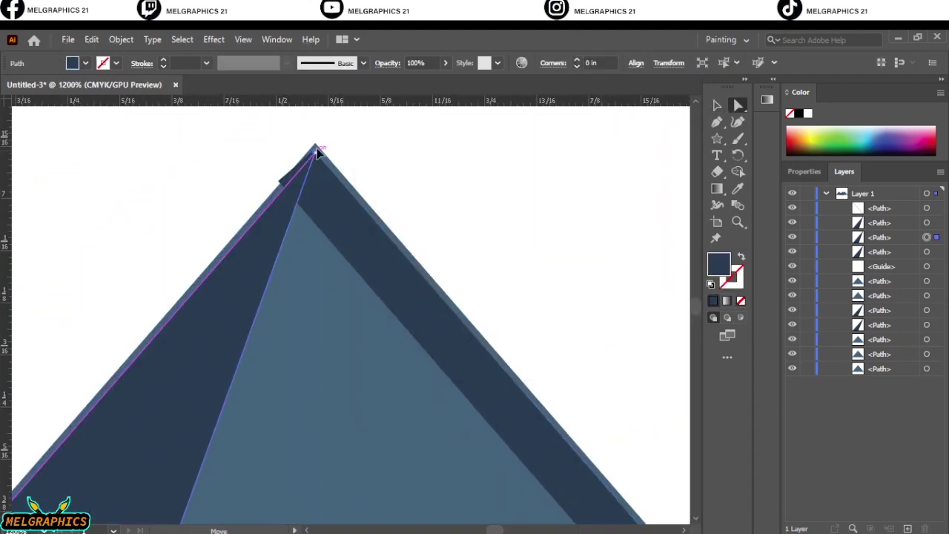
key("a")
left_click_drag(315, 147, 310, 178)
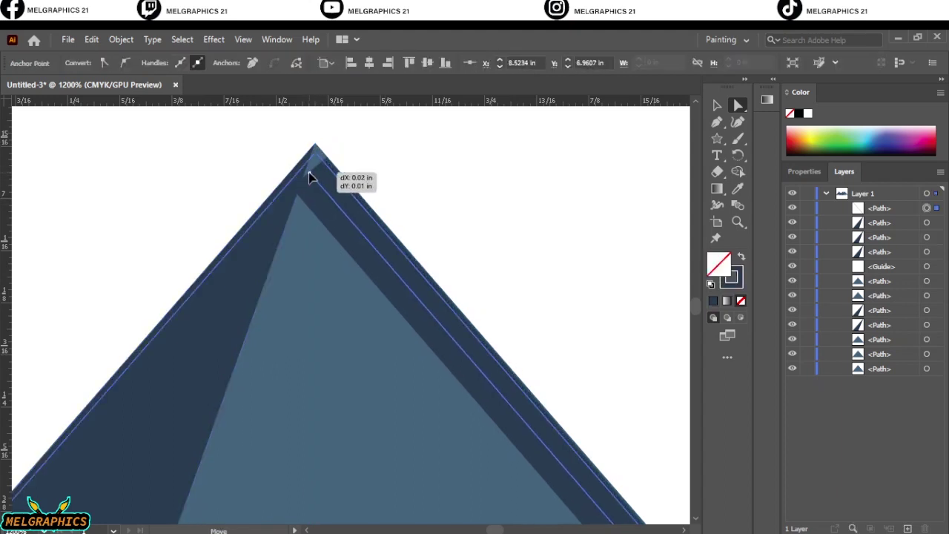
Snap the top anchor exactly onto the peak and copy the line onto the front-right mountain.
key("ctrl+shift+a")
key("v")
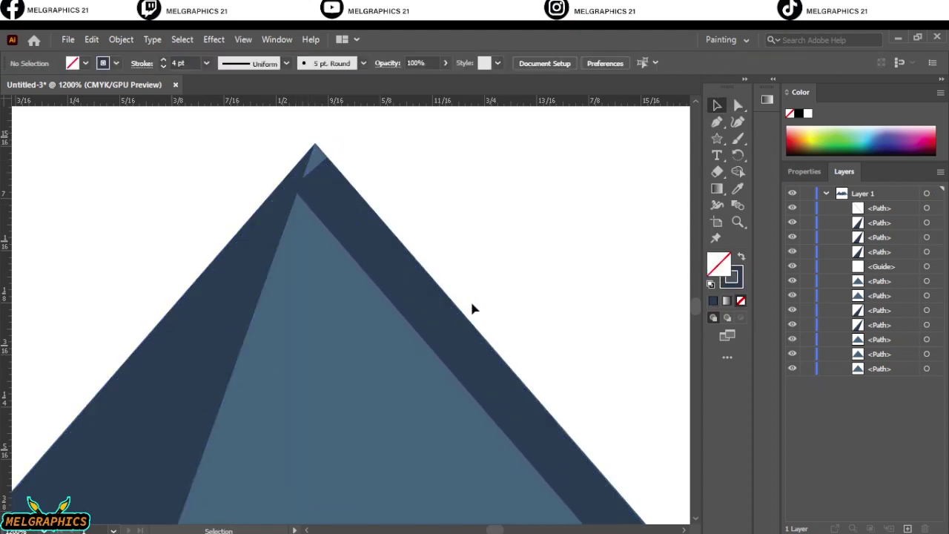
key("a")
left_click_drag(314, 153, 315, 149)
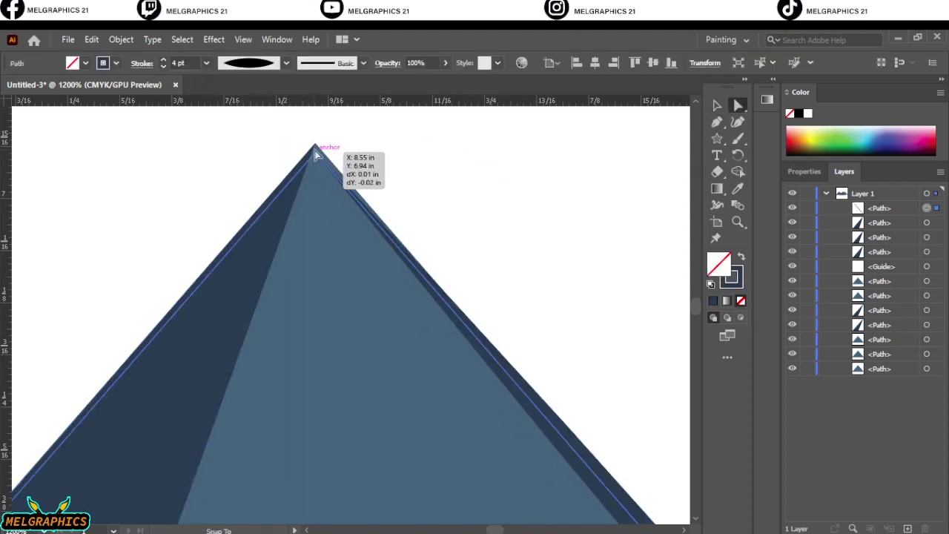
scroll(580, 269, "down", 4)
left_click(581, 270)
scroll(580, 270, "down", 5)
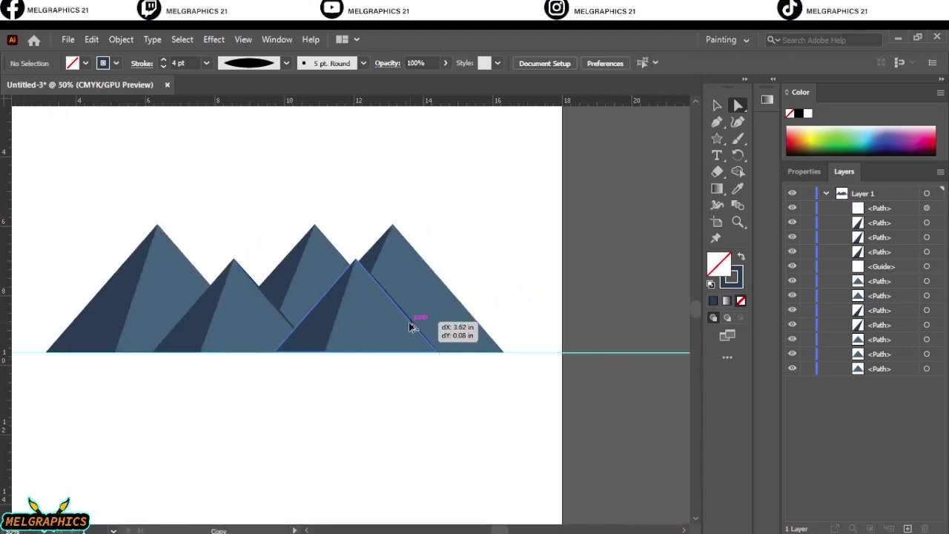
left_click_drag(408, 323, 402, 326)
scroll(453, 450, "up", 3)
Set up the Rectangle tool with a dark navy fill.
scroll(453, 449, "left", 3)
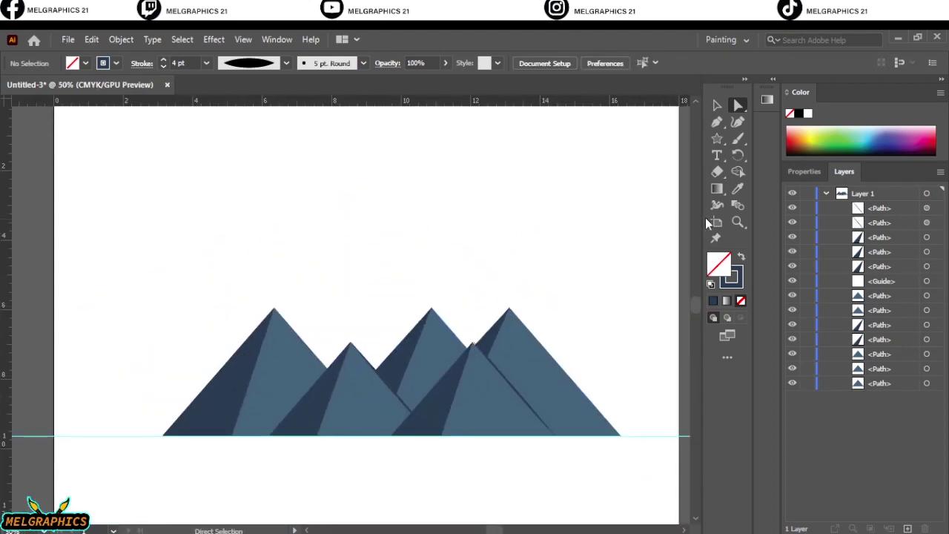
right_click(716, 138)
left_click(786, 139)
left_click(740, 257)
double_click(714, 263)
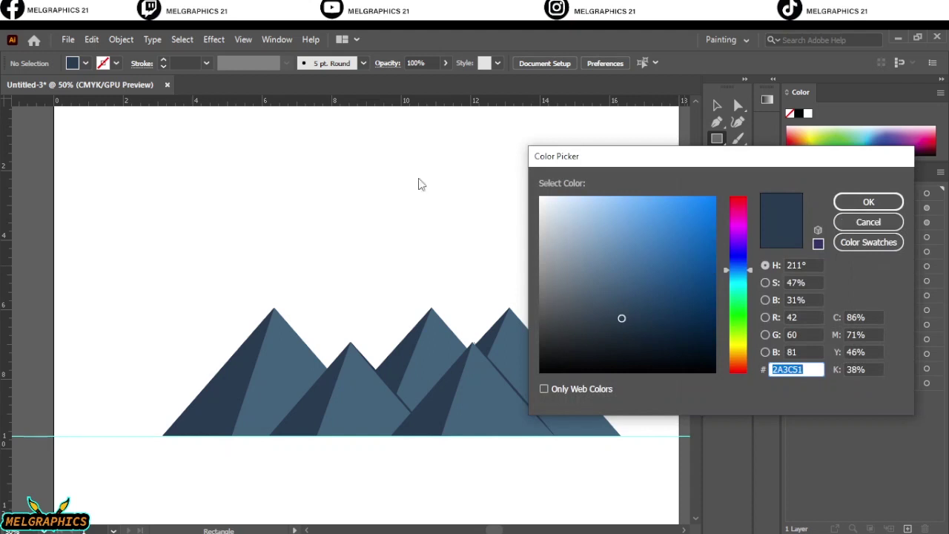
left_click(657, 322)
left_click(659, 343)
left_click(868, 202)
Draw an artboard-wide navy rectangle and send it behind the mountains.
mouse_move(123, 169)
left_mouse_down()
mouse_move(621, 436)
mouse_move(645, 436)
left_mouse_up()
right_click(507, 252)
left_click(712, 506)
left_click(86, 65)
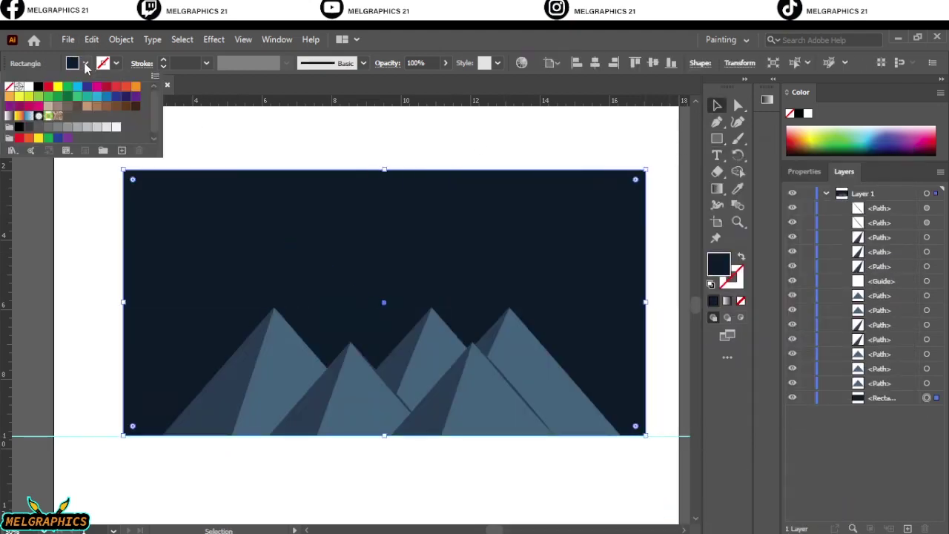
Apply a white-to-black gradient at 90° and sample navy into its top stop.
left_click(9, 116)
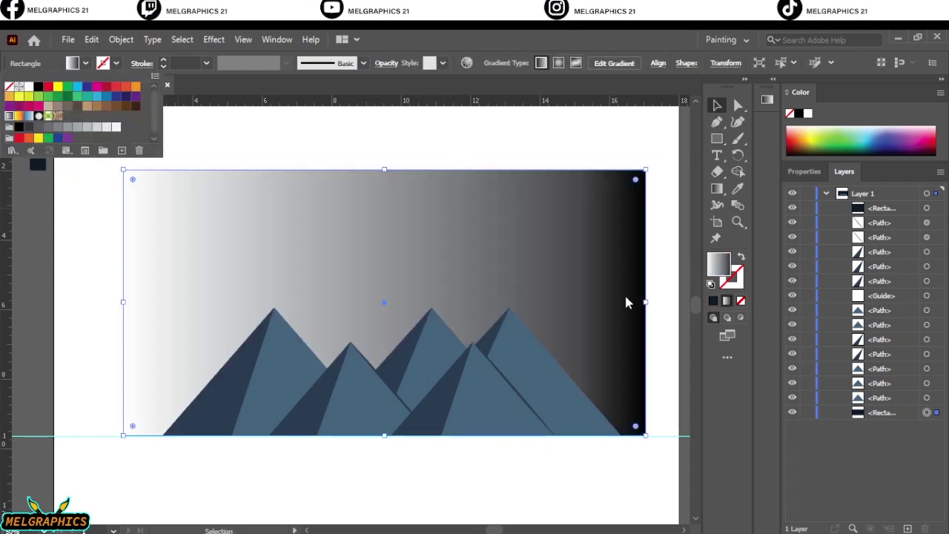
left_click(614, 62)
left_click(686, 153)
left_click(699, 203)
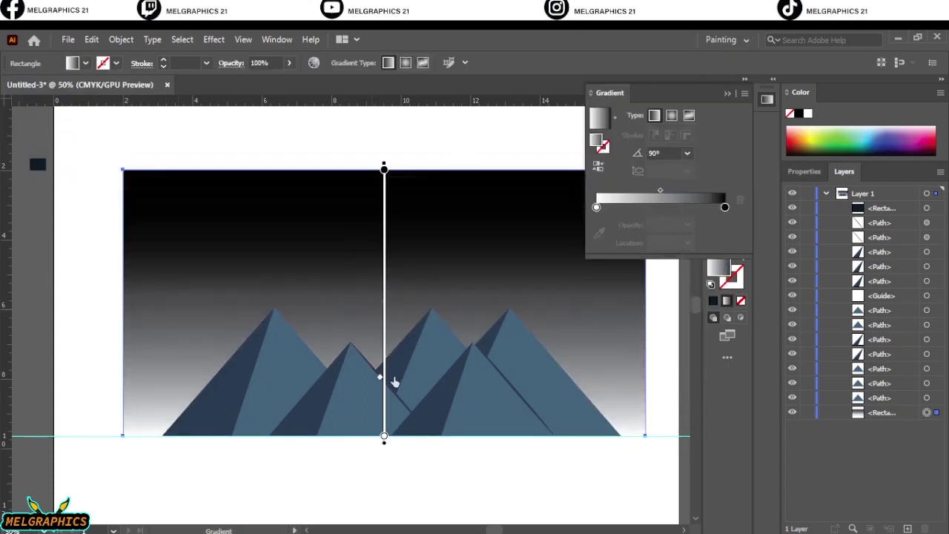
left_click_drag(393, 382, 391, 376)
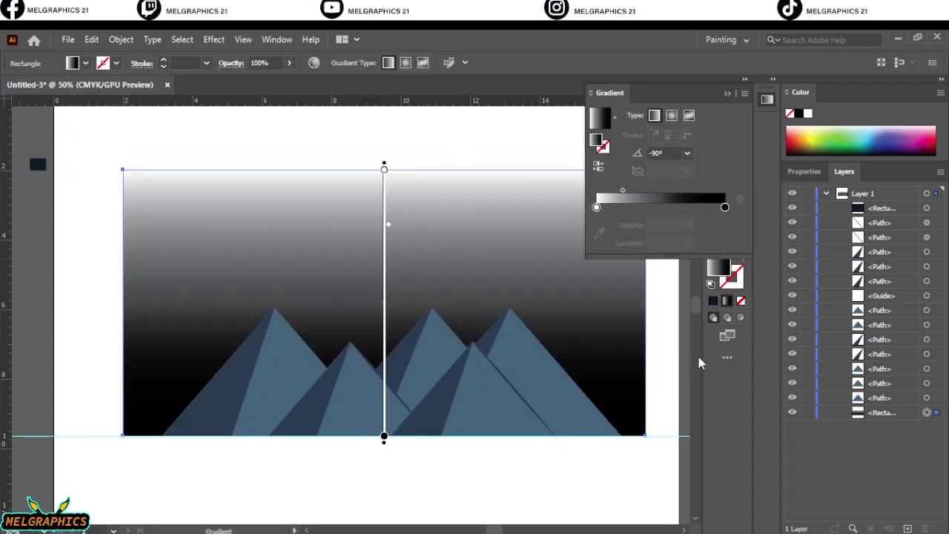
key("ctrl+z")
left_click(725, 207)
left_click(599, 233)
left_click(37, 164)
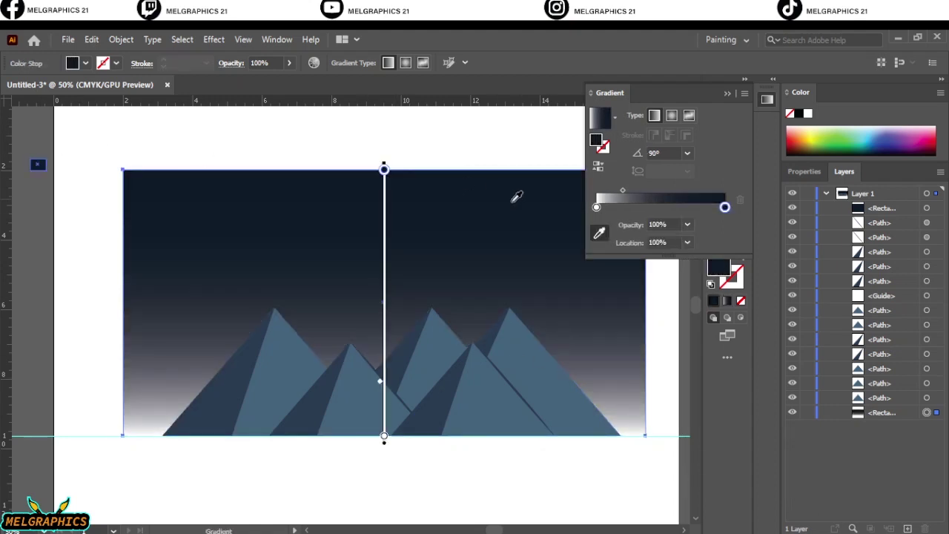
Adjust the bottom gradient stop's CMYK values to a dark teal.
double_click(382, 439)
left_click(206, 318)
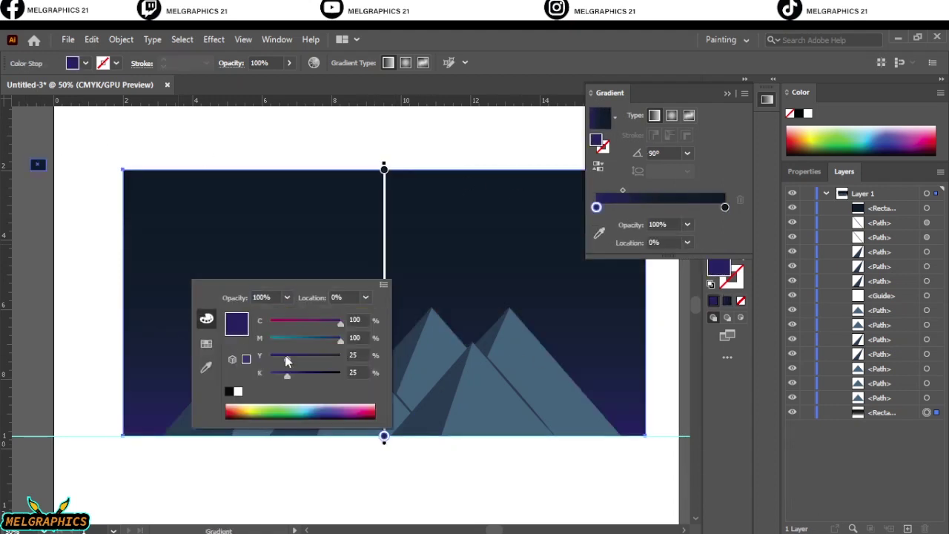
left_click_drag(304, 375, 326, 380)
left_click(288, 357)
left_click_drag(340, 341, 312, 341)
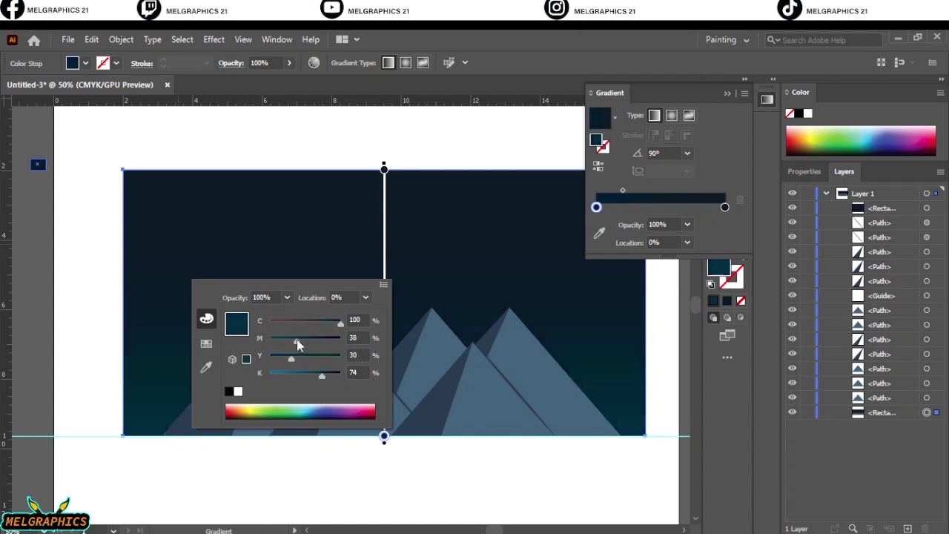
left_click(742, 98)
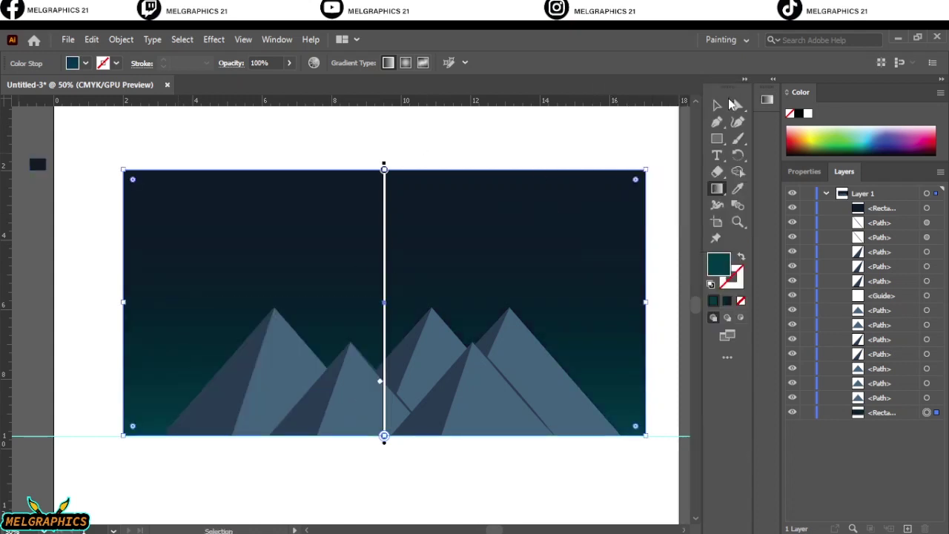
left_click(537, 139)
Draw a small light-grey circle in the sky as the moon.
left_click_drag(716, 139, 793, 154)
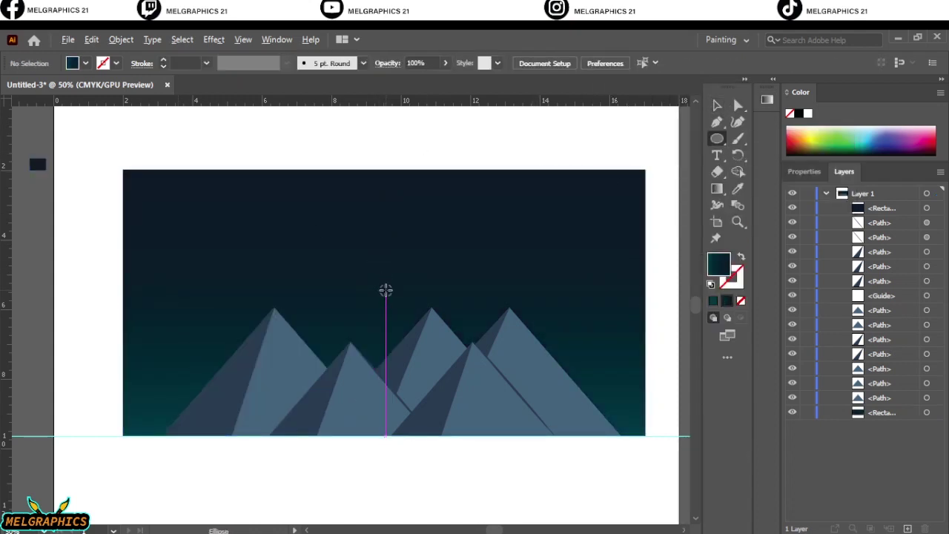
scroll(386, 289, "up", 1)
left_click_drag(374, 232, 429, 286)
key("ctrl+z")
left_click_drag(383, 212, 421, 248)
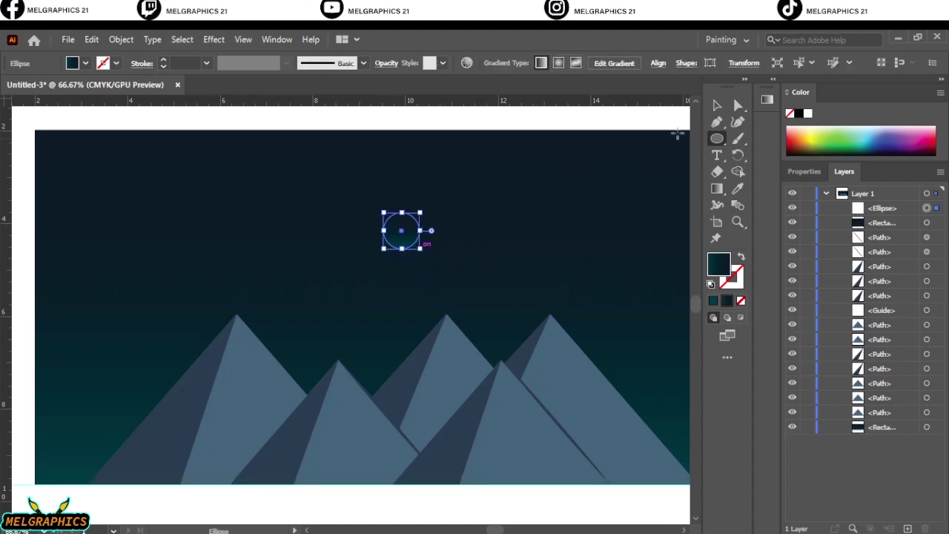
key("v")
left_click(85, 63)
left_click(106, 96)
double_click(718, 264)
left_click(551, 225)
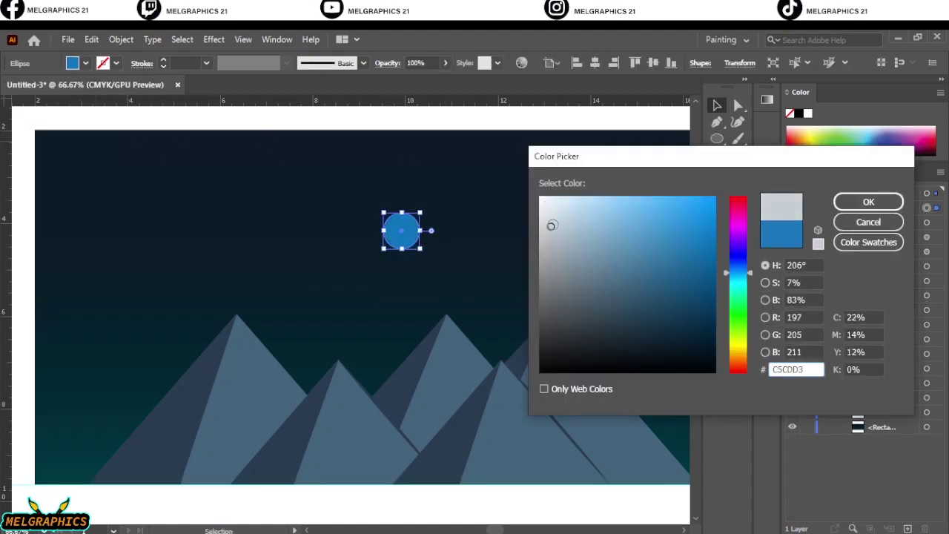
left_click(879, 201)
Paste an enlarged copy of the moon behind it with a Gaussian blur of about 9.4.
left_click(91, 39)
left_click(111, 100)
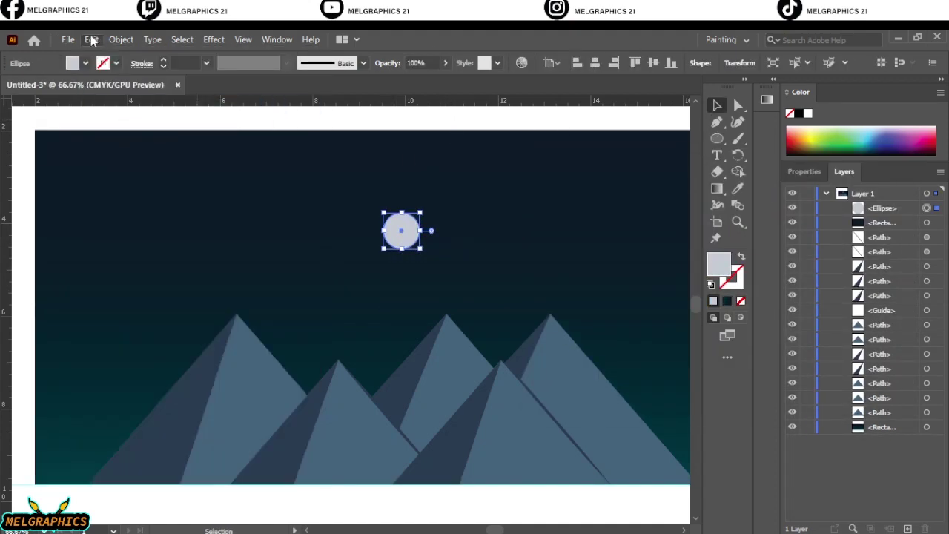
left_click(91, 39)
left_click(163, 162)
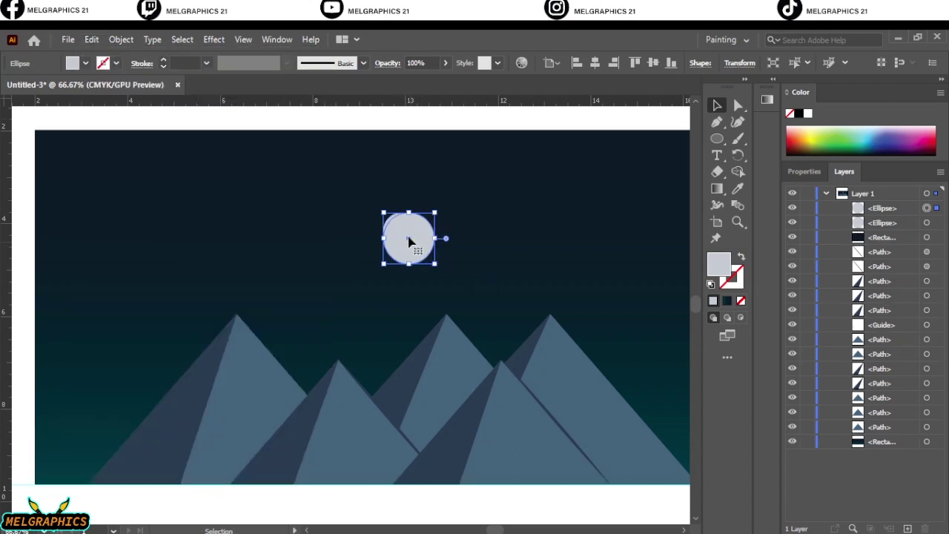
left_click_drag(420, 251, 429, 256)
right_click(416, 227)
left_click(214, 39)
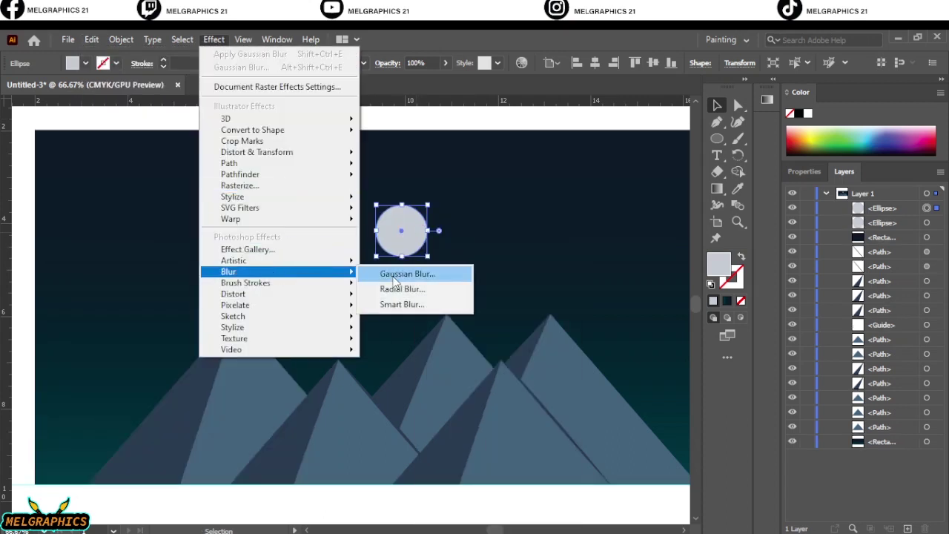
left_click(398, 271)
left_click_drag(745, 201, 737, 205)
left_click(747, 233)
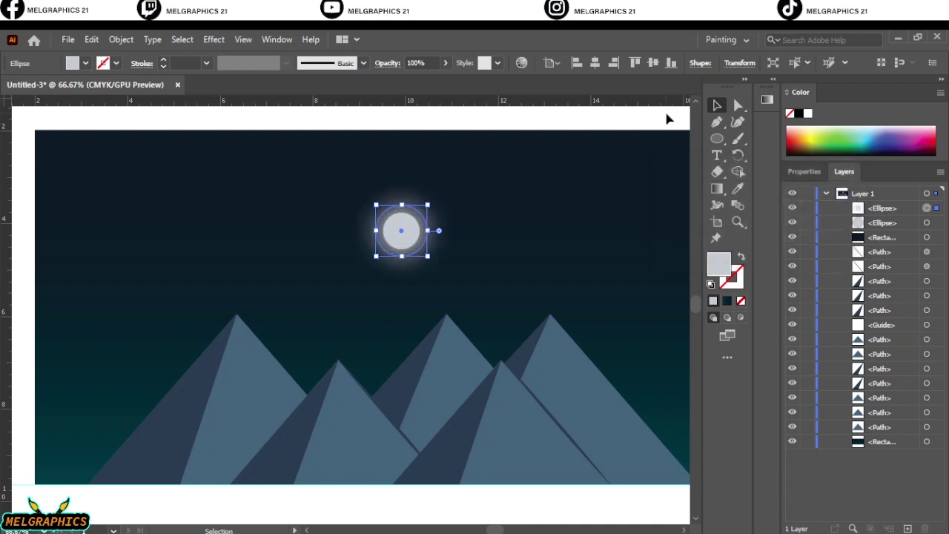
left_click(667, 116)
Draw a four-pointed star right of the moon, shrunk to about 0.24 in.
left_click(716, 138)
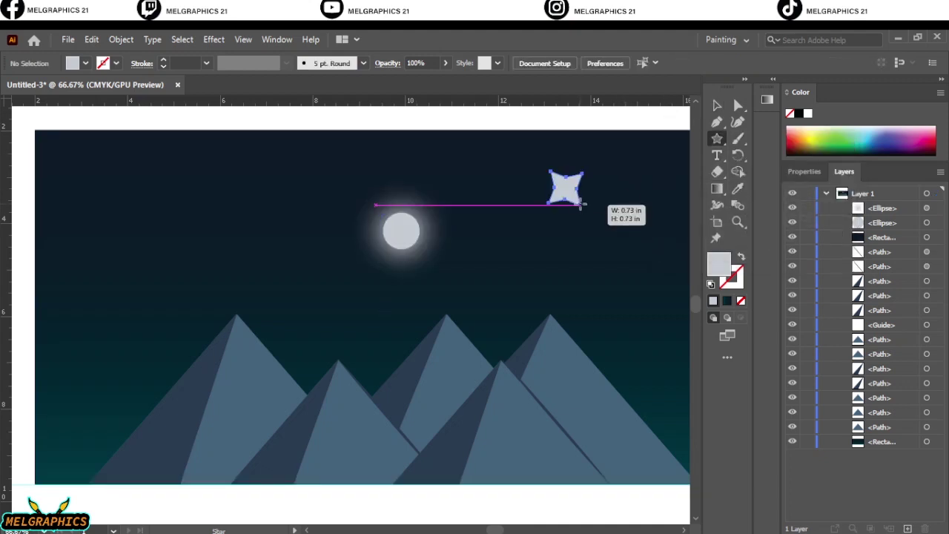
left_click_drag(573, 192, 572, 191)
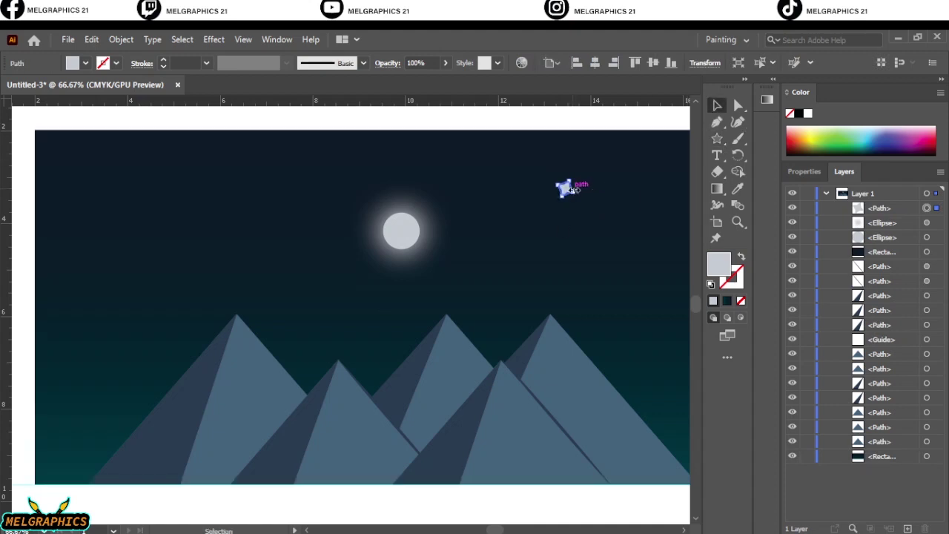
scroll(573, 191, "up", 1)
left_click_drag(148, 235, 574, 206)
scroll(573, 206, "up", 3)
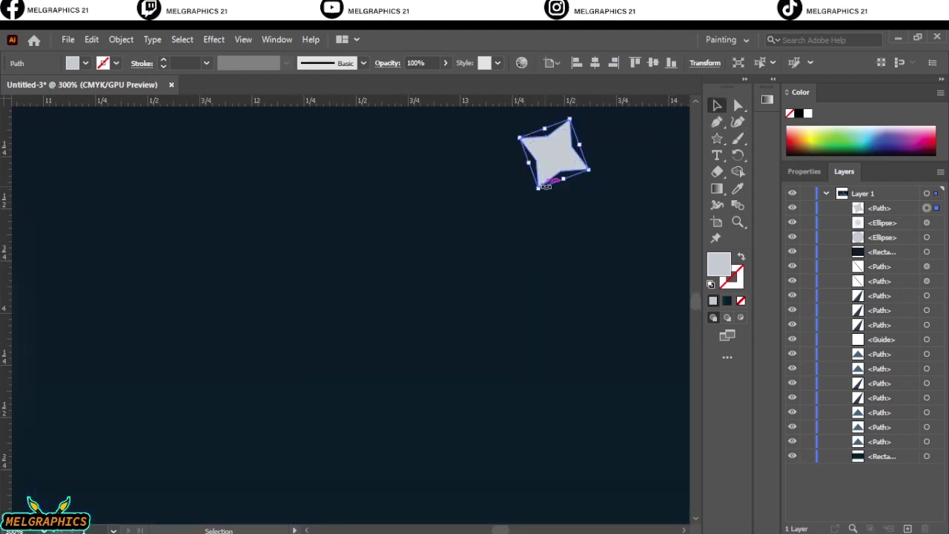
left_click_drag(455, 170, 451, 280)
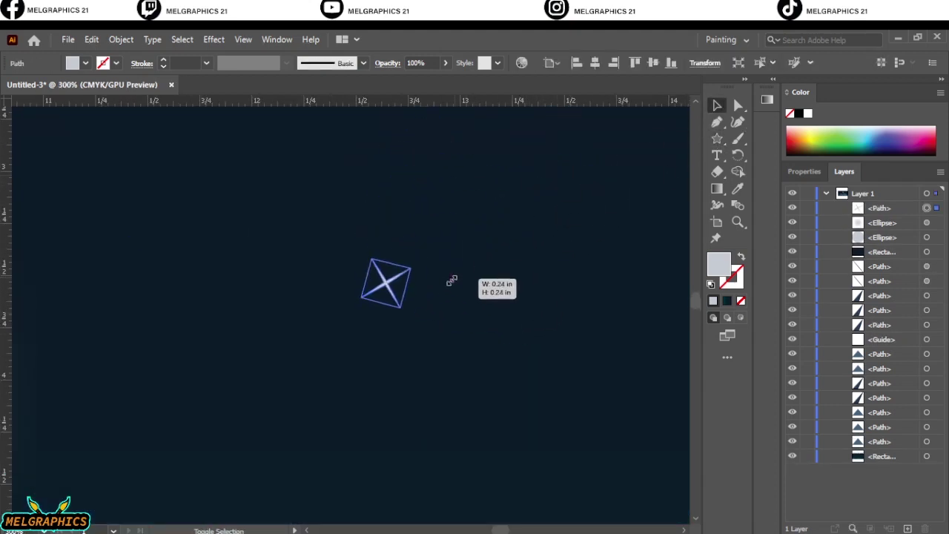
scroll(461, 288, "down", 2)
Alt-drag star copies across the lower, upper and upper-left sky.
left_click_drag(433, 294, 470, 402)
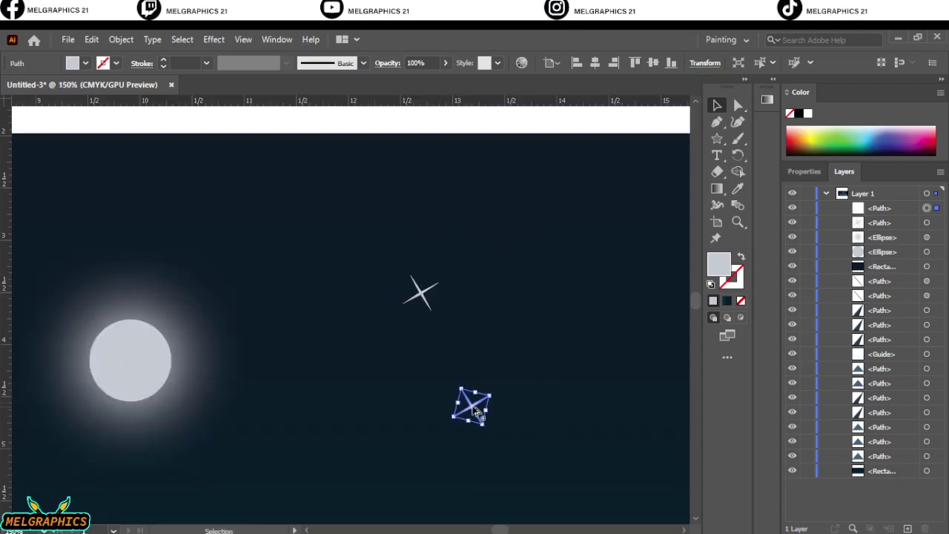
scroll(470, 402, "down", 3)
left_click_drag(462, 335, 483, 373)
left_click_drag(412, 333, 241, 310)
left_click_drag(241, 311, 288, 371)
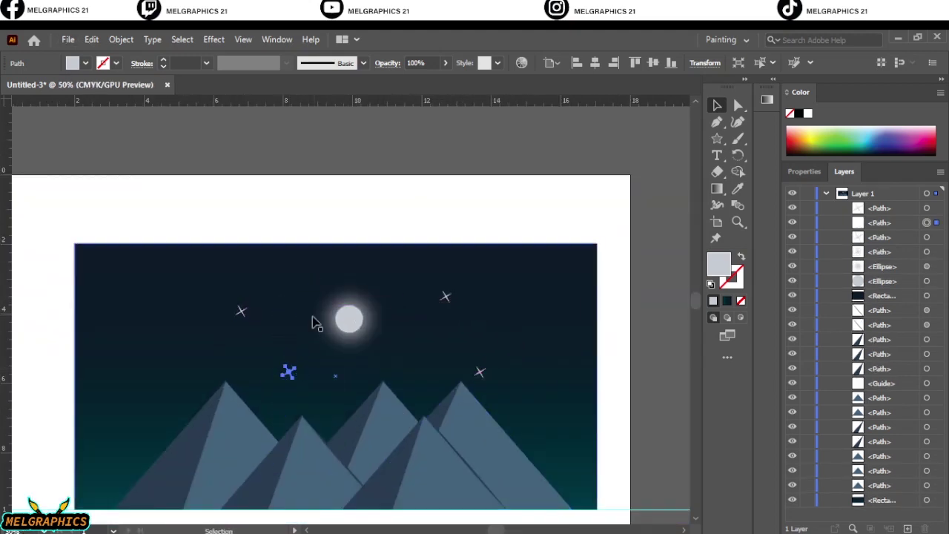
left_click_drag(270, 310, 306, 280)
scroll(306, 280, "up", 2)
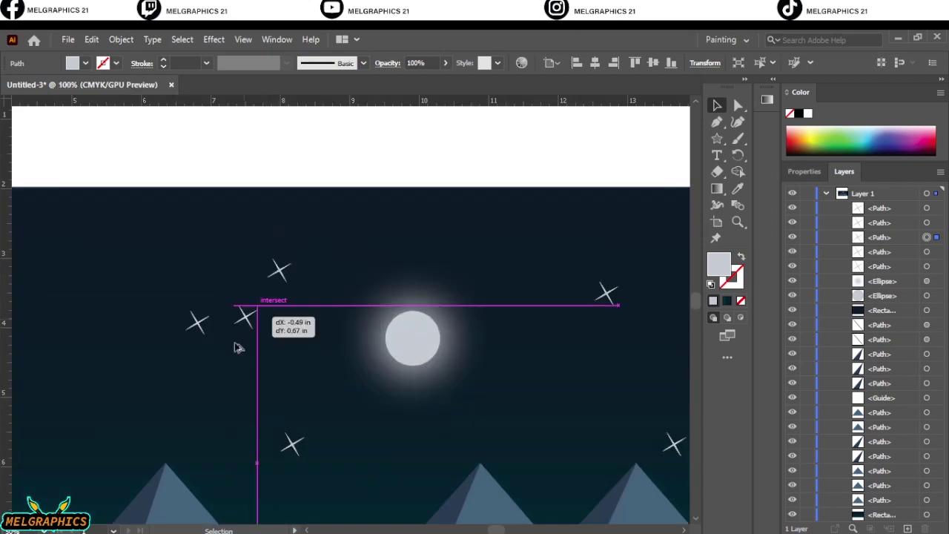
mouse_move(215, 228)
left_mouse_down()
mouse_move(274, 315)
mouse_move(111, 169)
left_mouse_up()
scroll(111, 169, "down", 1)
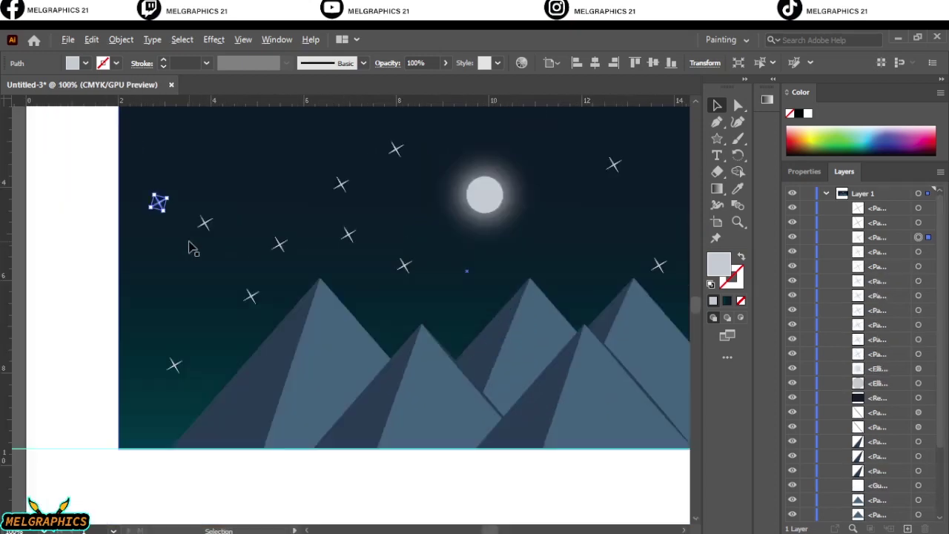
scroll(190, 243, "up", 1)
left_click_drag(159, 248, 282, 217)
scroll(825, 508, "down", 3)
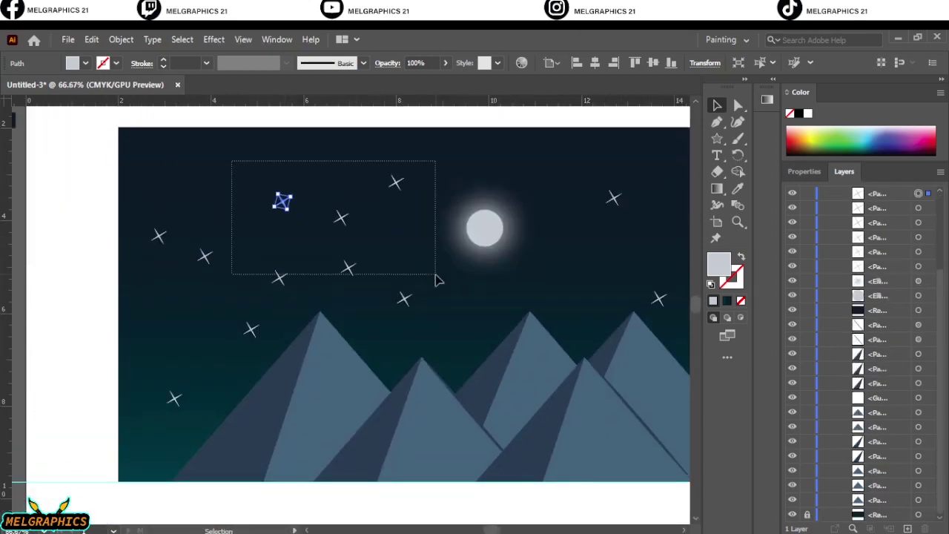
left_click_drag(437, 279, 436, 275)
mouse_move(340, 217)
left_mouse_down()
mouse_move(510, 374)
mouse_move(509, 272)
left_mouse_up()
Reorder the stacking so the stars sit above the background rectangle.
right_click(524, 282)
left_click(640, 328)
scroll(640, 329, "down", 3)
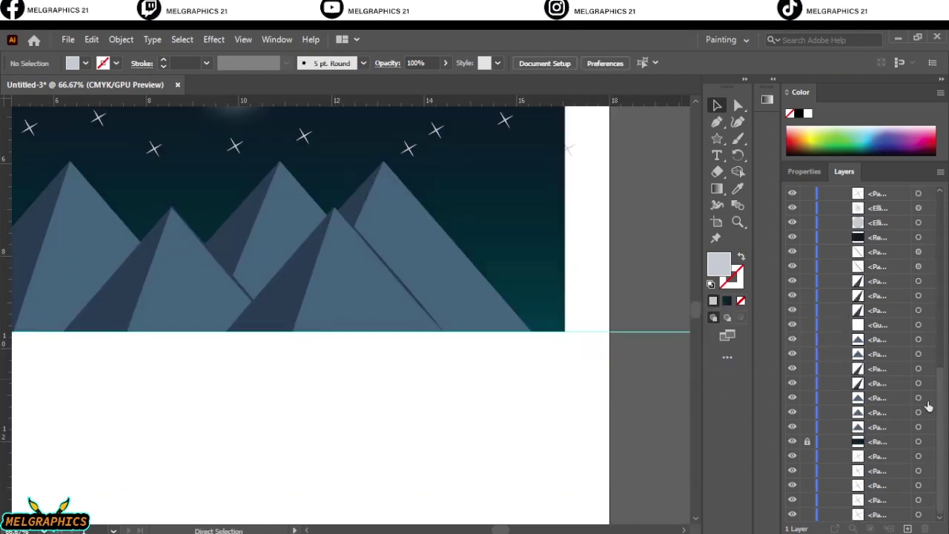
left_click_drag(877, 519, 867, 506)
key("ctrl+0")
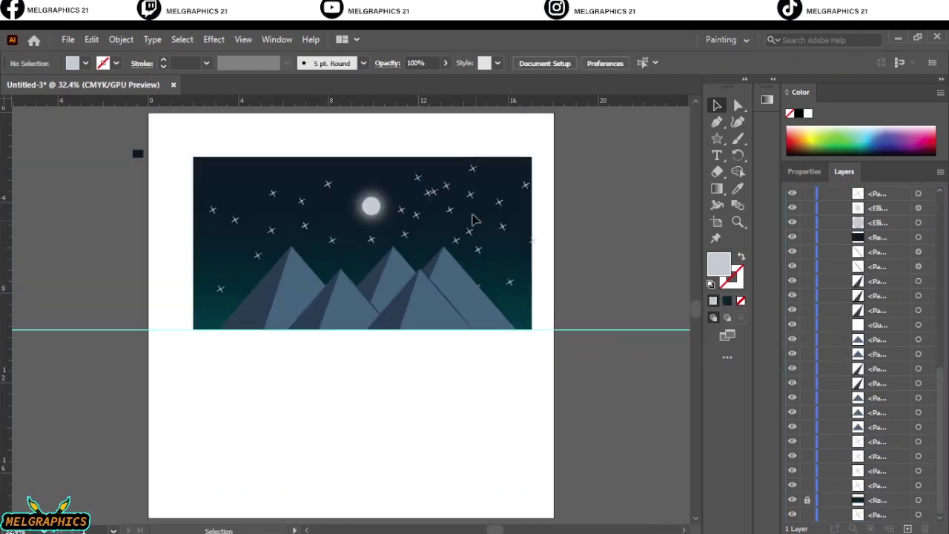
Add more star copies in the sky, including one in the upper left.
left_click_drag(438, 191, 427, 194)
scroll(425, 201, "up", 3)
scroll(413, 312, "down", 2)
left_click(413, 311)
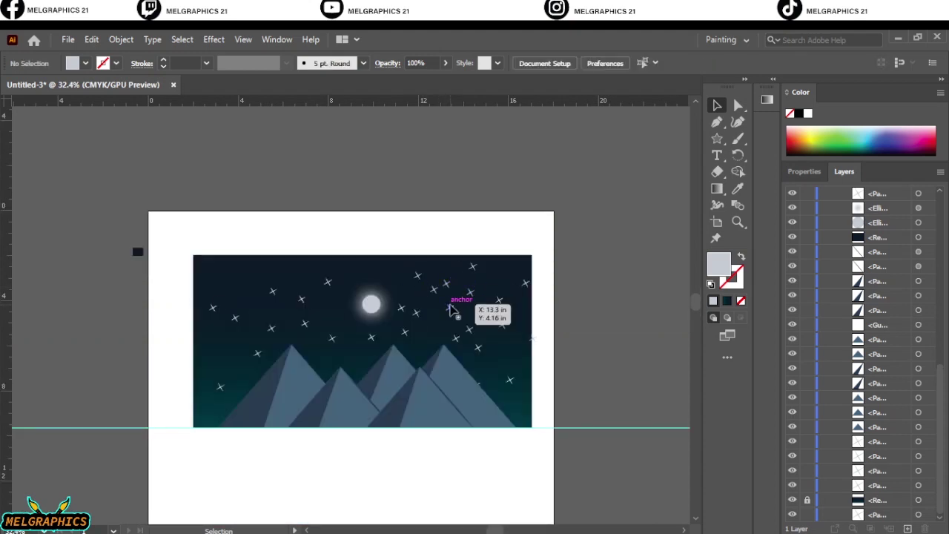
left_click_drag(450, 310, 241, 294)
key("ctrl+plus")
key("ctrl+plus")
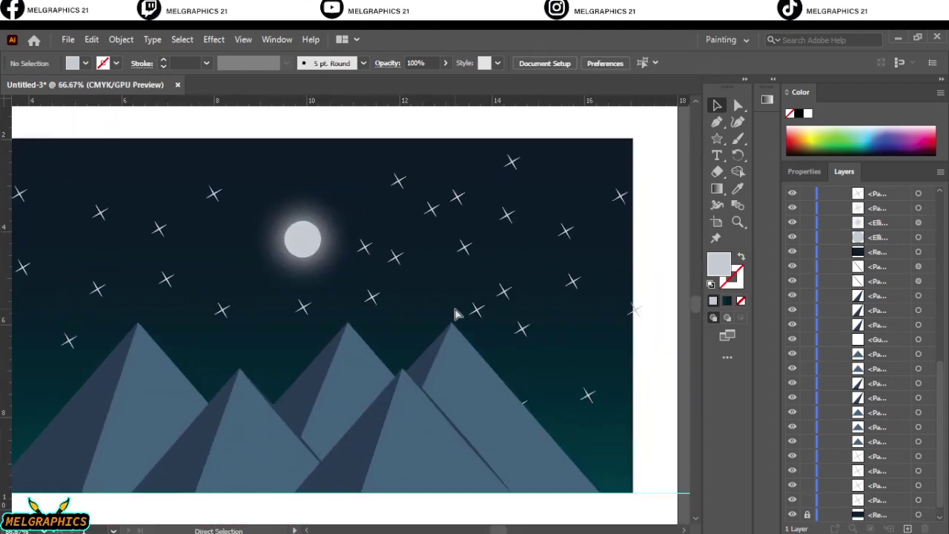
scroll(449, 296, "down", 1)
Make the diagonal streak a pale moon-coloured 6 pt stroke with a tapered oval width profile.
left_click(504, 225)
key("v")
left_click(539, 214)
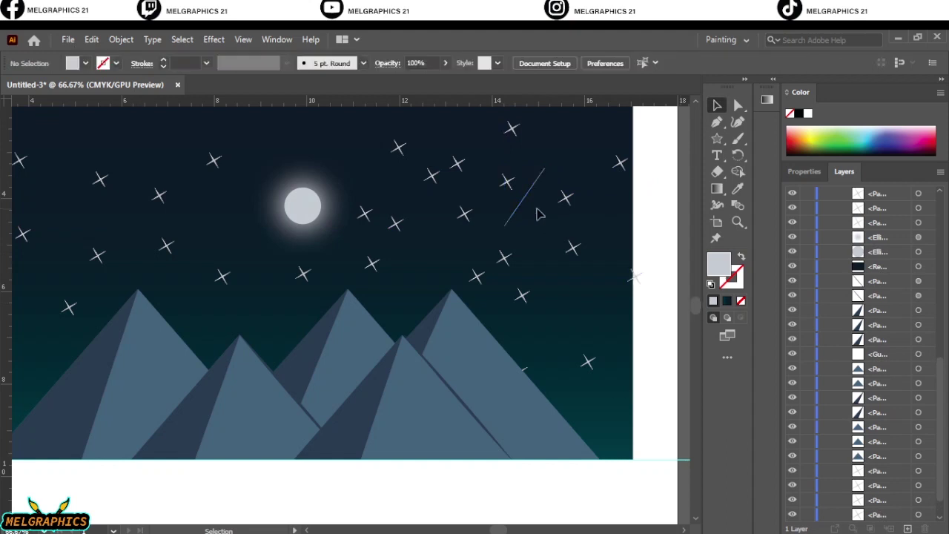
left_click(531, 200)
key("i")
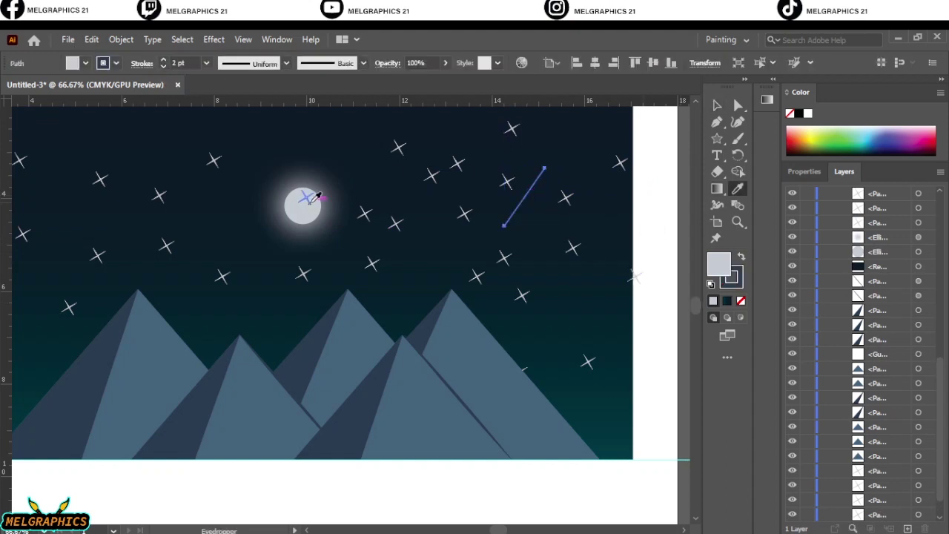
left_click(522, 194)
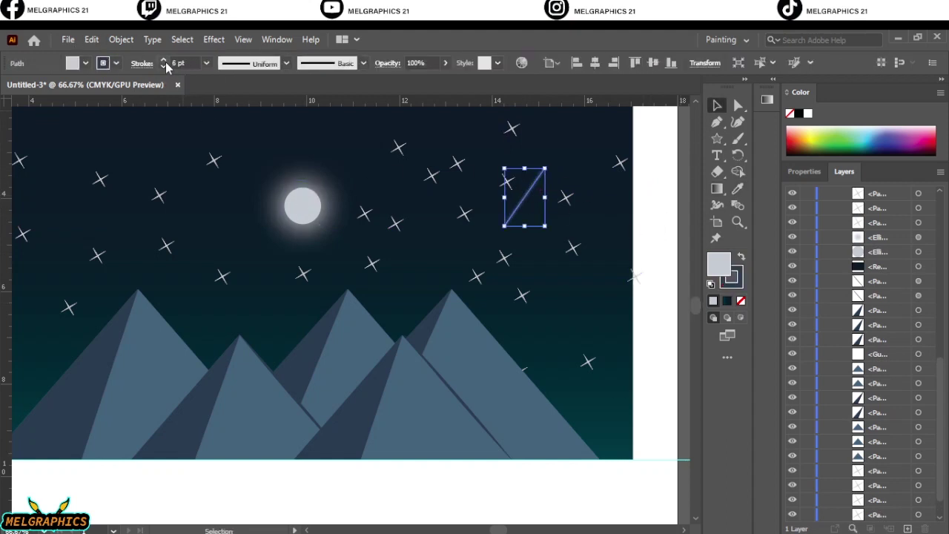
left_click(740, 256)
left_click(286, 64)
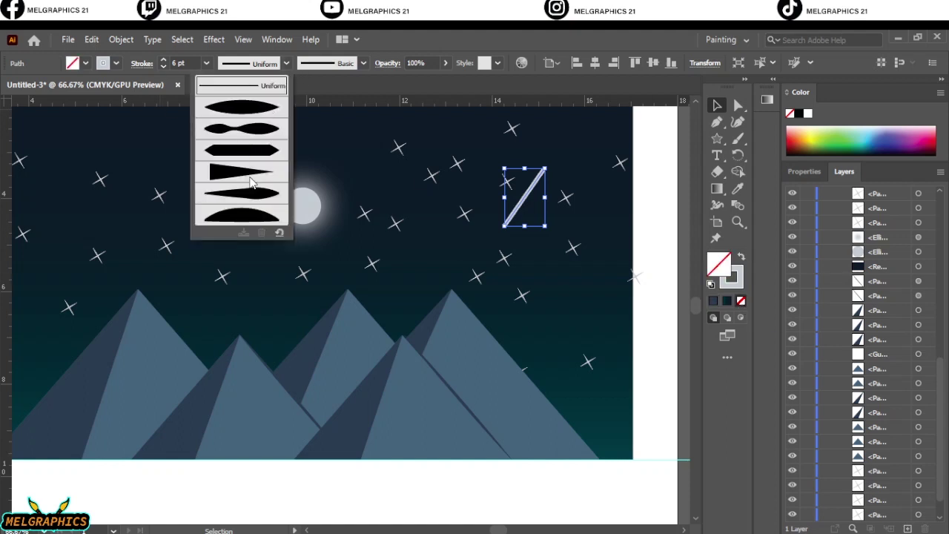
left_click(249, 80)
left_click(644, 227)
left_click(539, 194)
left_click_drag(544, 224, 539, 221)
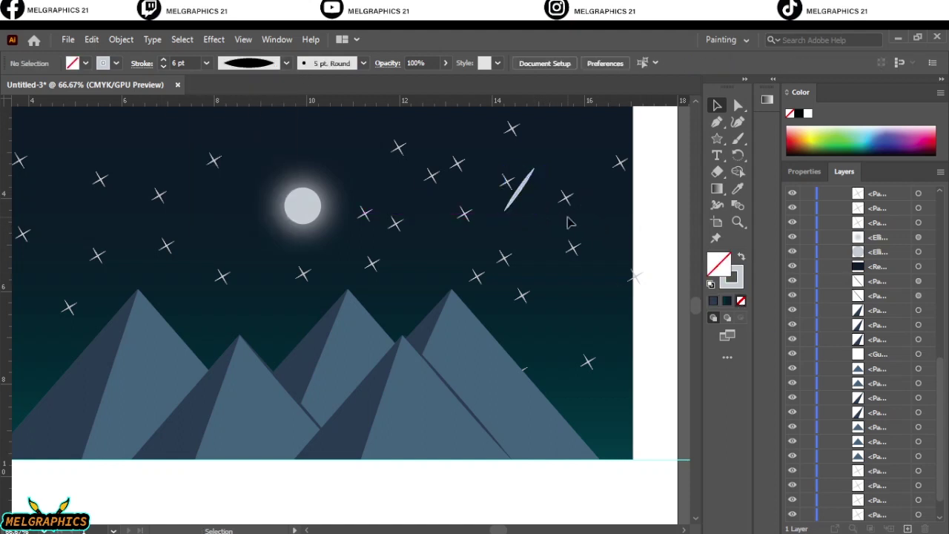
Draw a small dark crevice shape on the right pyramid's edge.
key("ctrl+0")
scroll(411, 430, "up", 3)
left_click(716, 122)
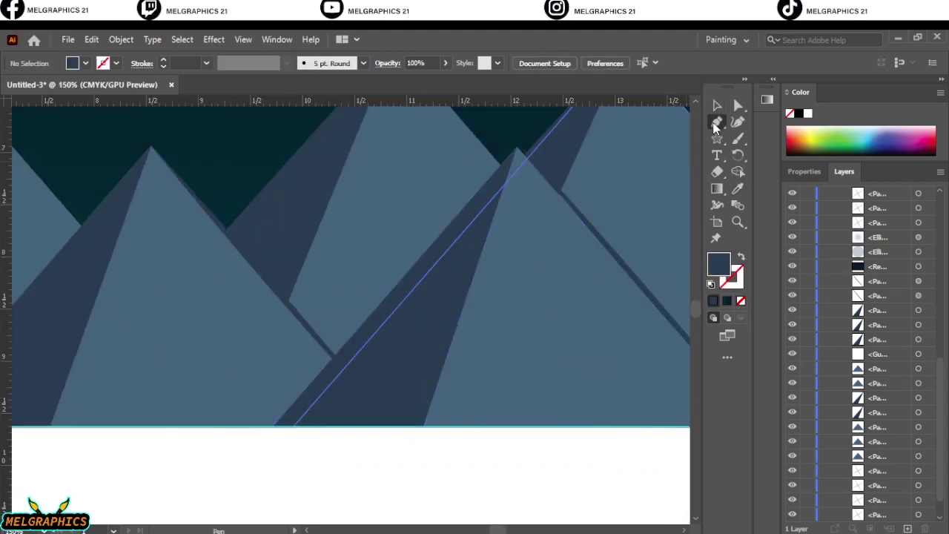
left_click(517, 238)
left_click(500, 213)
scroll(571, 350, "down", 3)
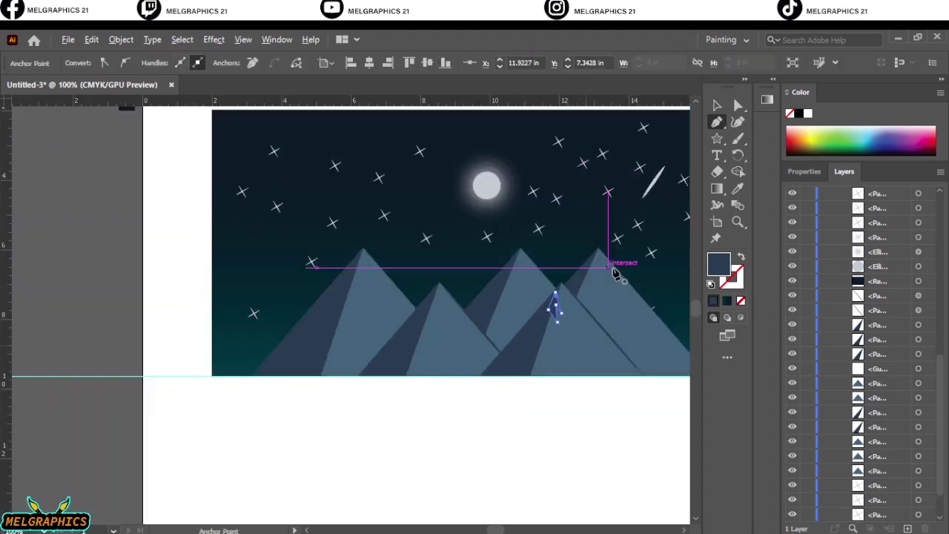
key("v")
left_click(631, 447)
Draw a three-point crevice triangle on another pyramid.
scroll(513, 399, "right", 2)
scroll(513, 355, "up", 3)
key("p")
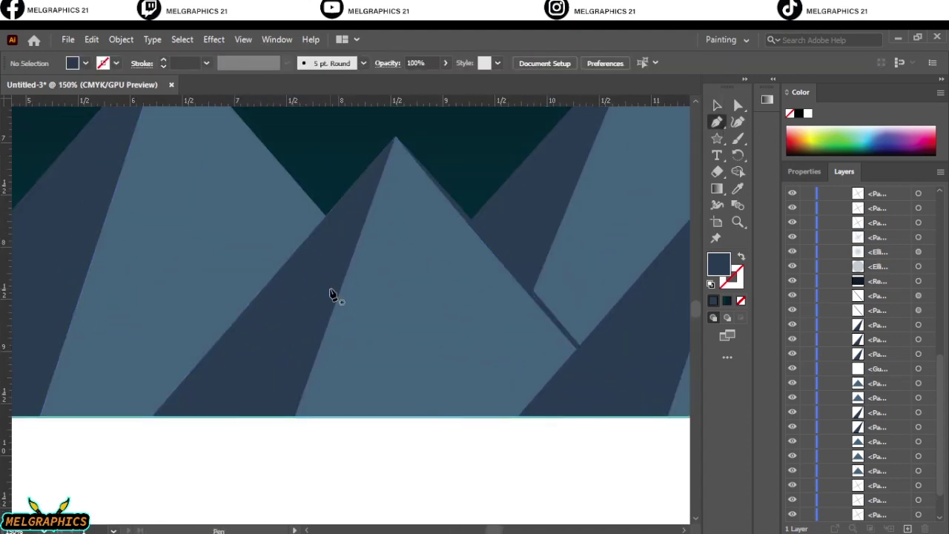
left_click(335, 272)
left_click(356, 217)
left_click(352, 319)
left_click(504, 483)
key("ctrl+0")
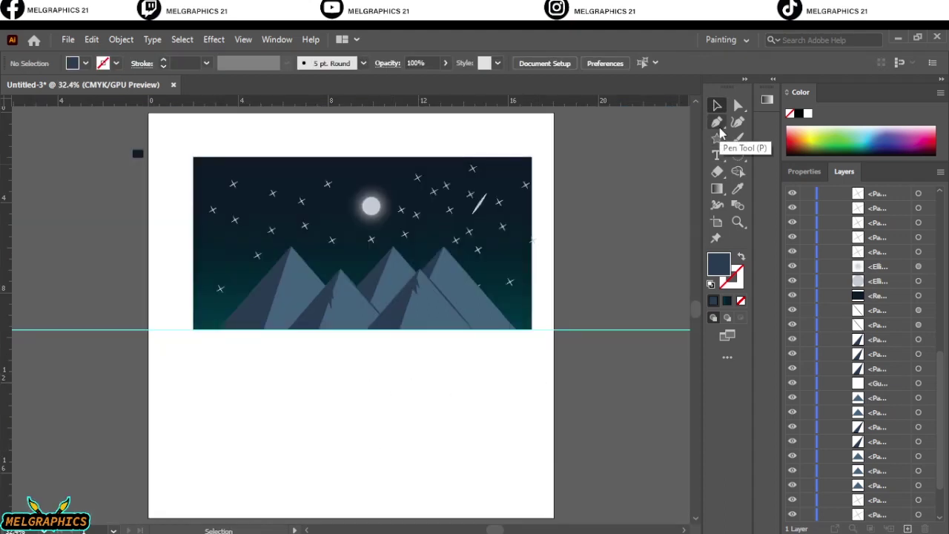
Draw a large circle over the night scene, nudge it up and send it backward.
left_click_drag(716, 139, 771, 166)
left_click_drag(250, 166, 473, 388)
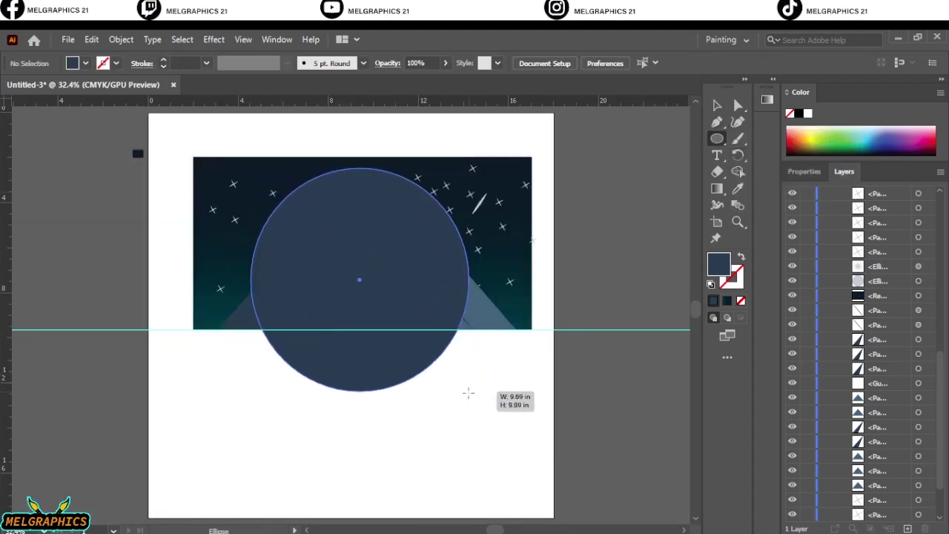
key("Up")
key("Up")
key("Up")
key("Up")
key("Up")
key("Up")
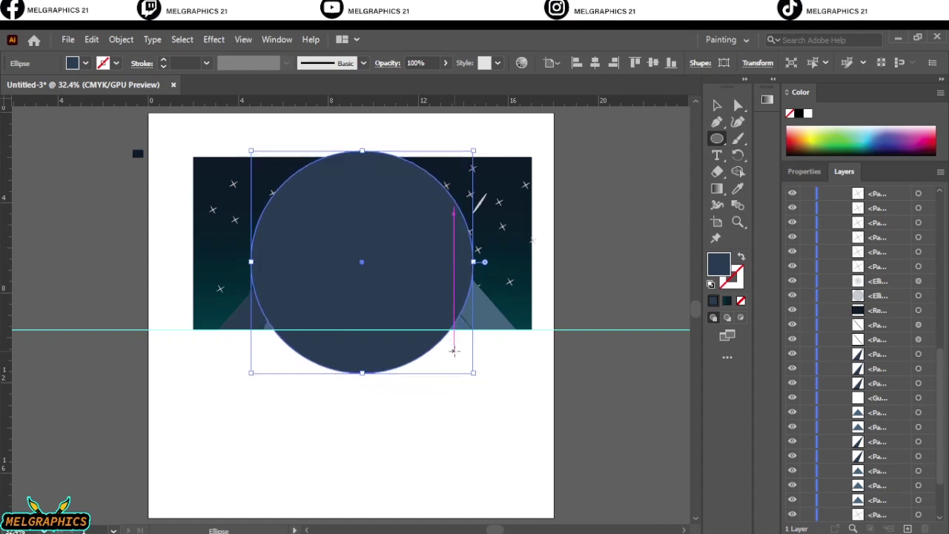
key("Up")
key("Up")
key("Up")
key("Up")
right_click(627, 357)
left_click(648, 510)
Select the night-sky artwork, hide it, then undo to restore it.
key("v")
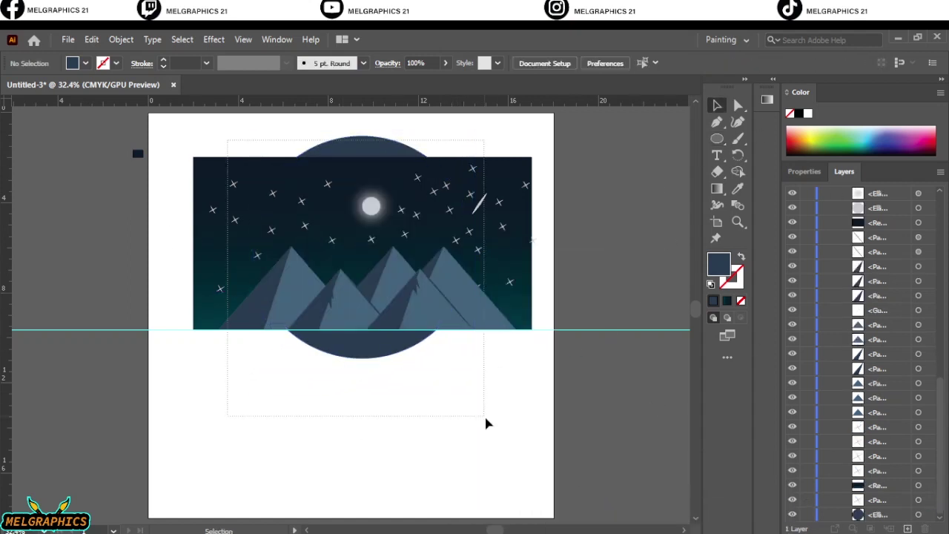
left_click_drag(486, 422, 455, 307)
right_click(647, 489)
left_click(690, 346)
key("ctrl+z")
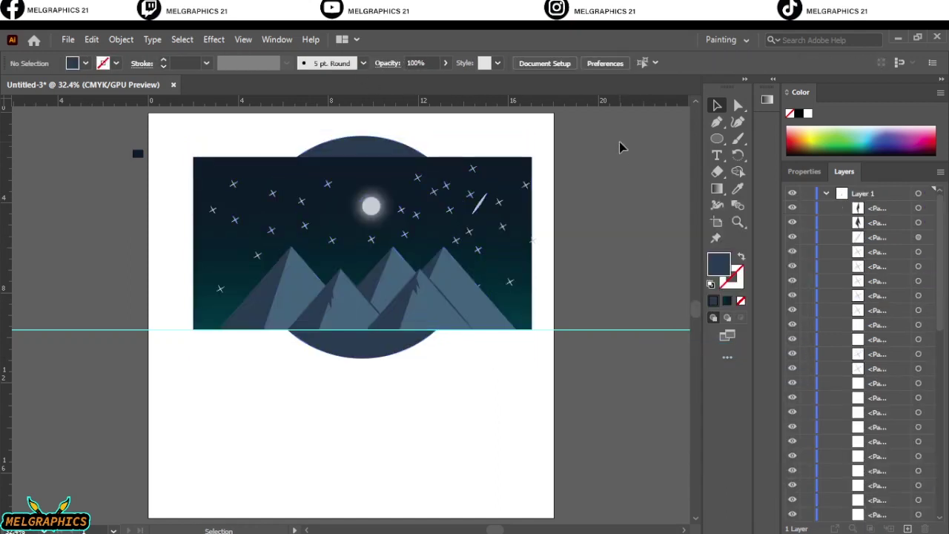
key("ctrl+z")
Bring the circle to front, select everything and clip the scene to it with Ctrl+7.
key("ctrl+a")
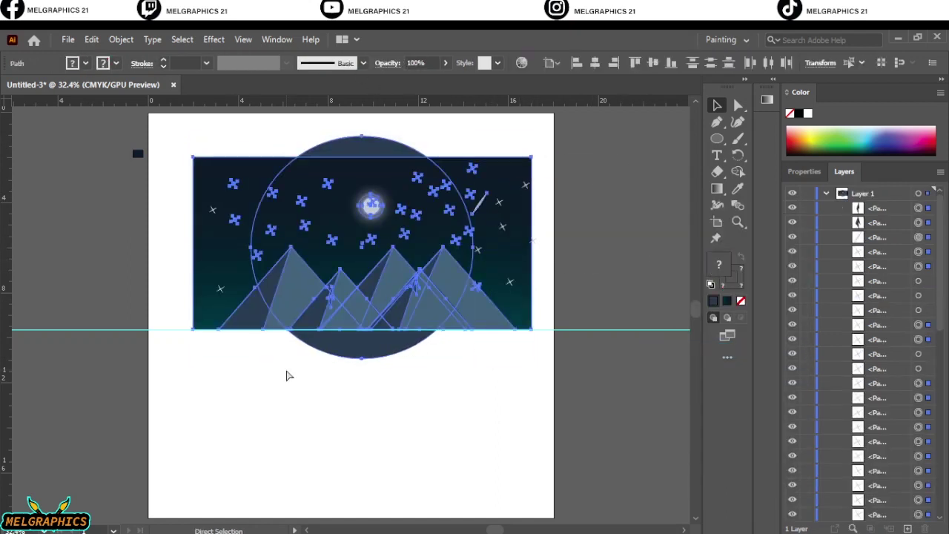
right_click(346, 347)
left_click(549, 276)
key("ctrl+a")
key("ctrl+7")
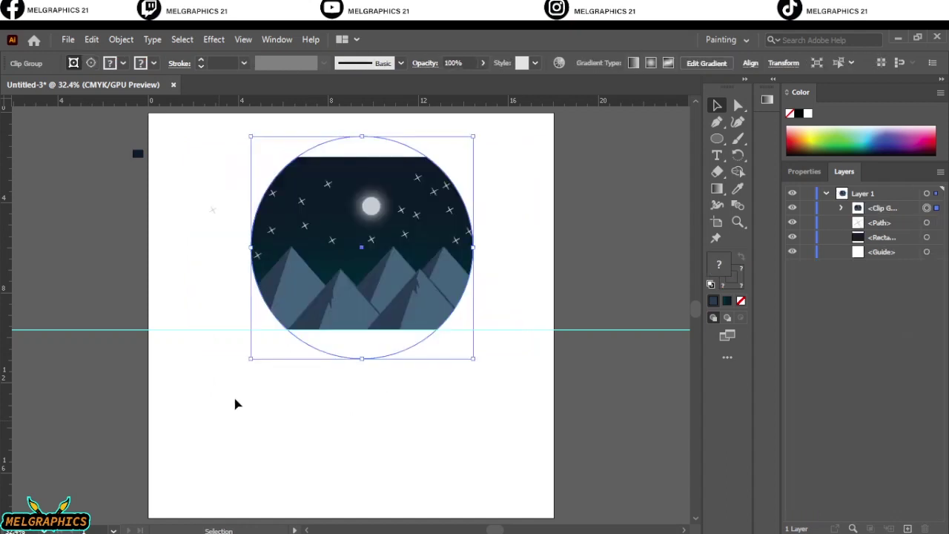
left_click(390, 441)
Select parts of the clipped scene, then undo an accidental move of the scene.
left_click(437, 232)
left_click(551, 234)
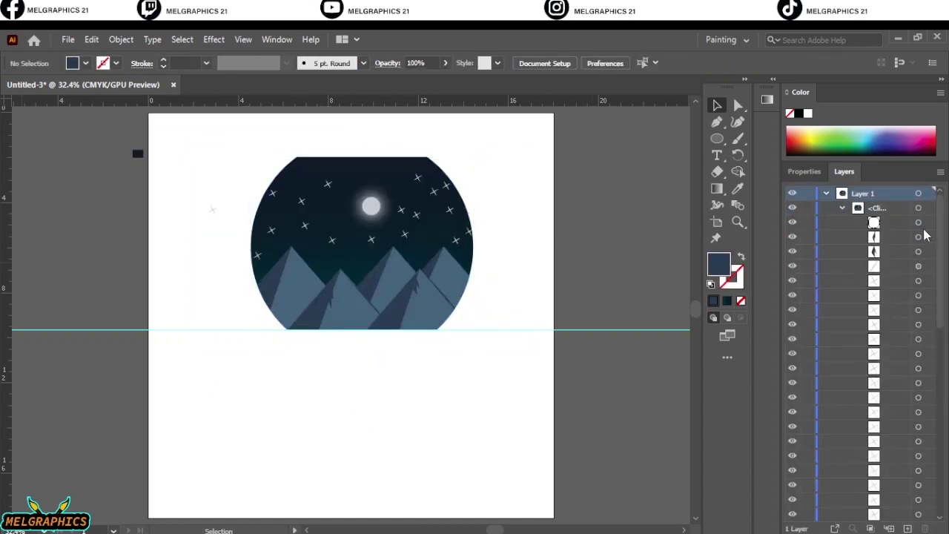
left_click(918, 236)
left_click(352, 182)
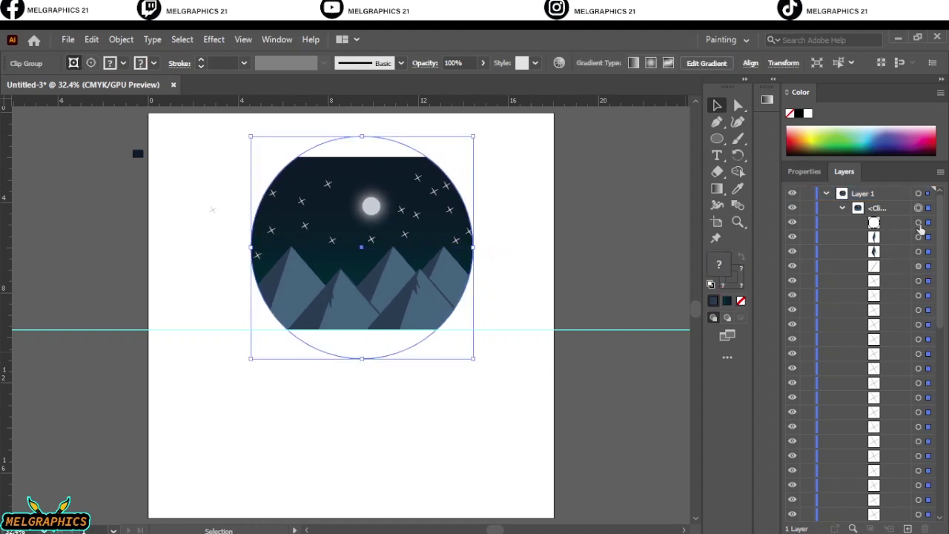
left_click(591, 273)
scroll(880, 333, "down", 5)
left_click(882, 470, "shift")
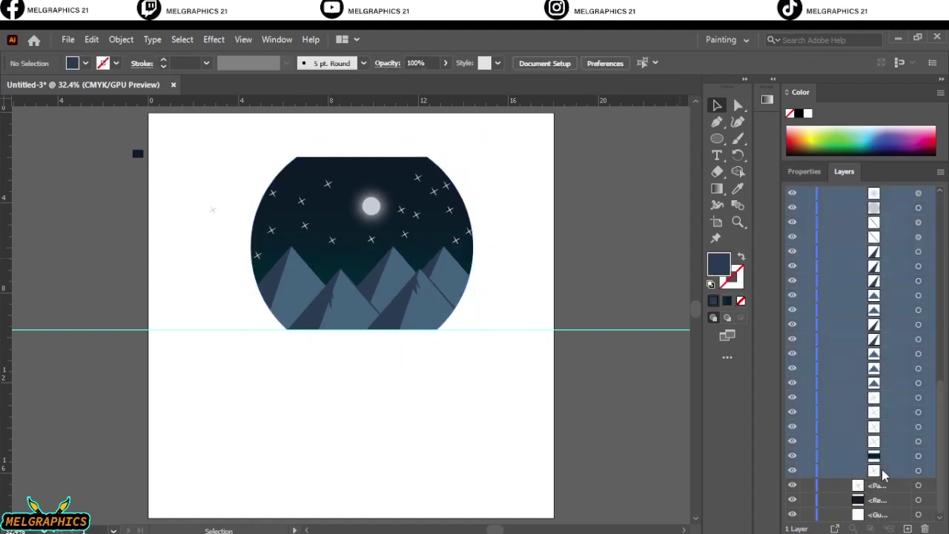
left_click_drag(468, 247, 434, 290)
key("ctrl+z")
Inside the clip group, stretch the sky rectangle's right edge outward to fill the circle.
double_click(461, 224)
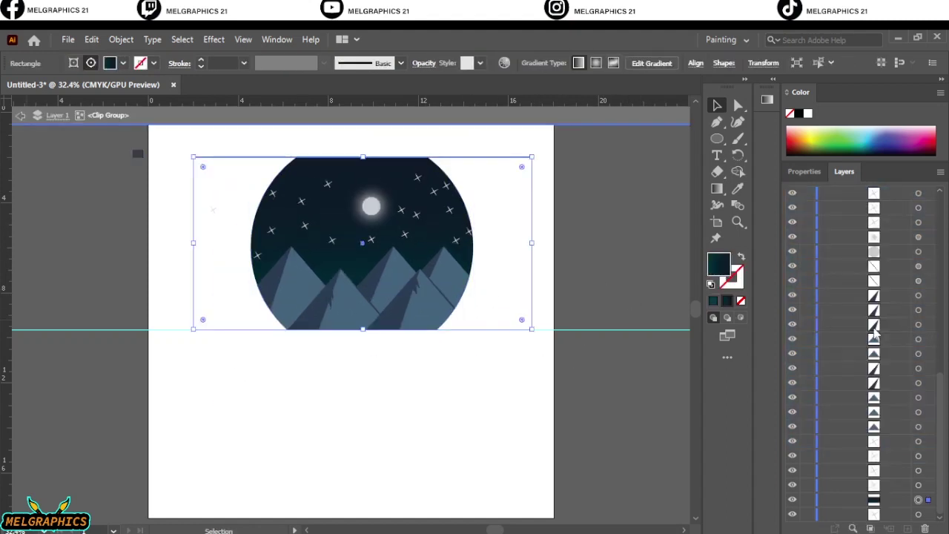
left_click_drag(531, 243, 615, 245)
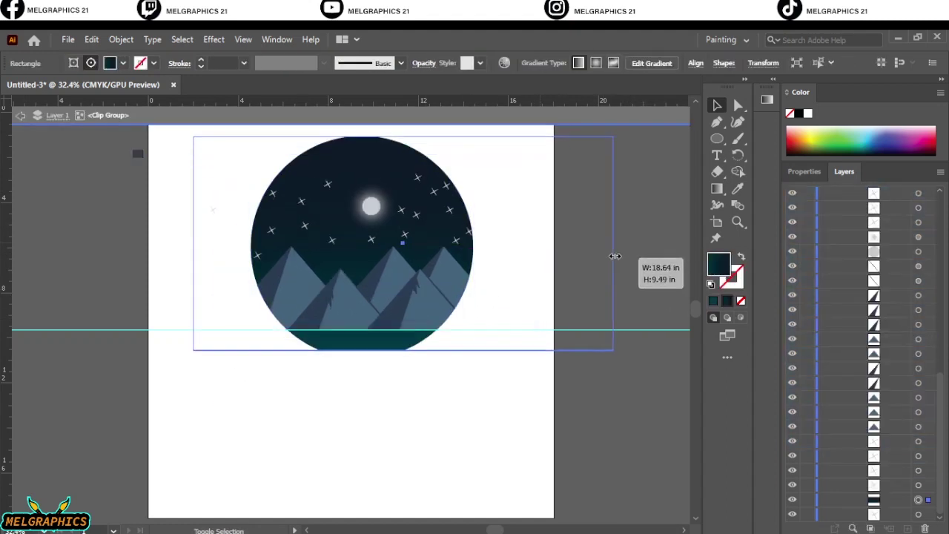
double_click(663, 385)
left_click(526, 265)
double_click(526, 265)
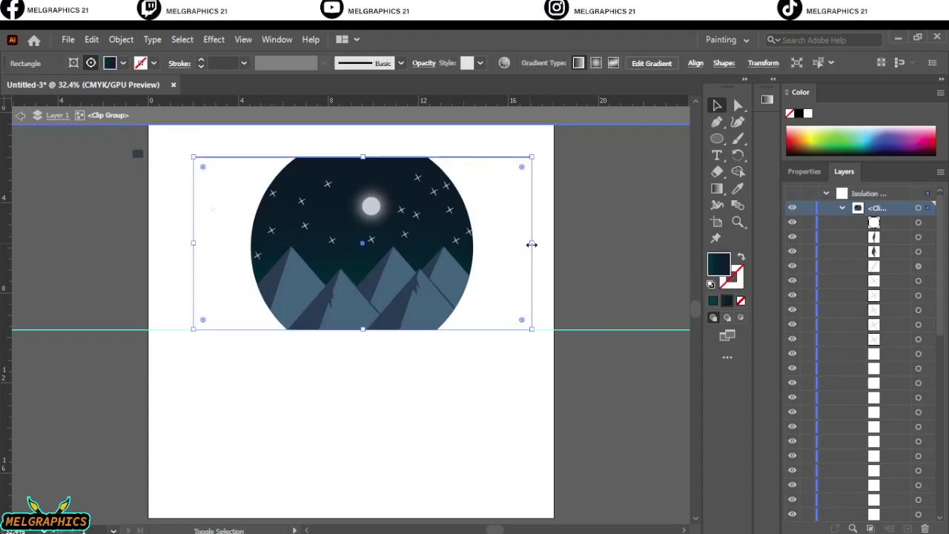
left_click_drag(531, 243, 654, 236)
double_click(591, 406)
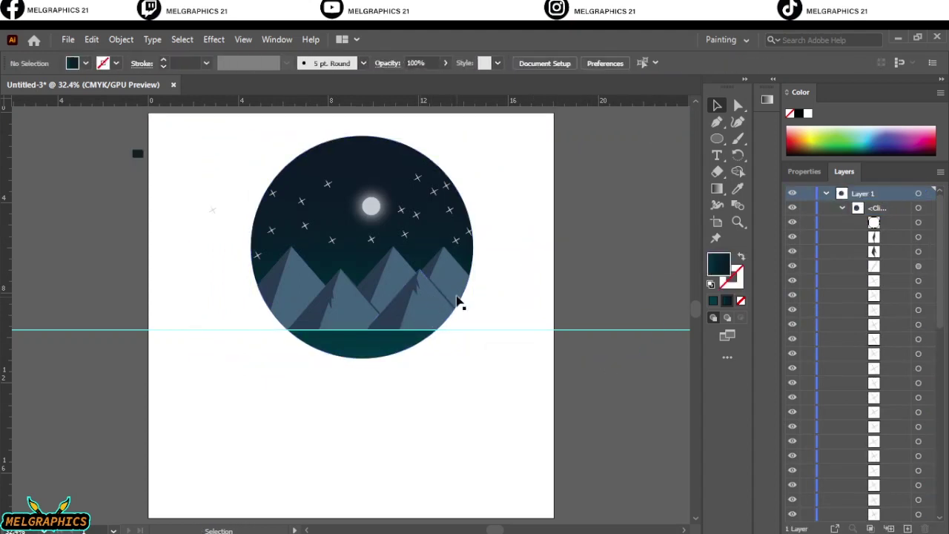
Reshape a mountain inside the clip group, raising its peak and extending its left edge.
double_click(426, 318)
left_click(426, 318)
scroll(426, 317, "up", 2)
left_click_drag(459, 296, 447, 297)
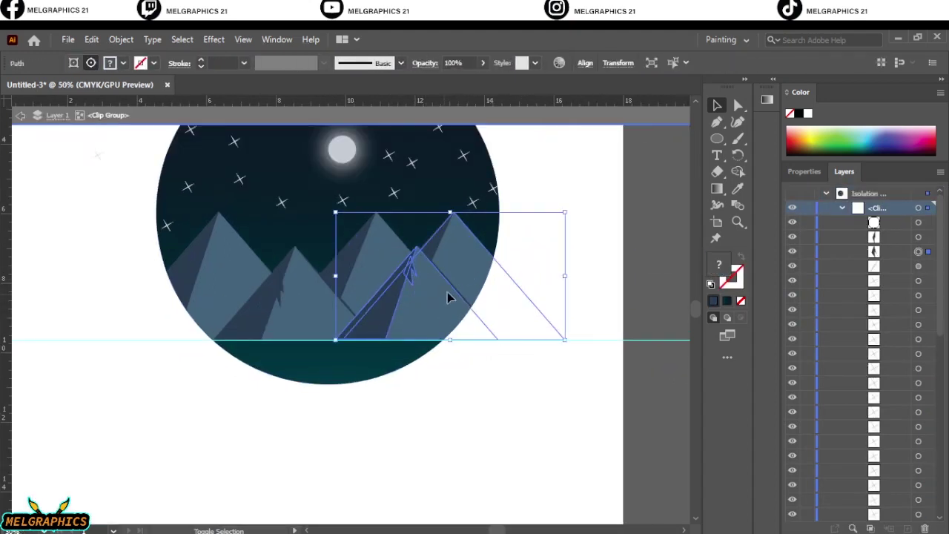
left_click_drag(370, 256, 352, 317)
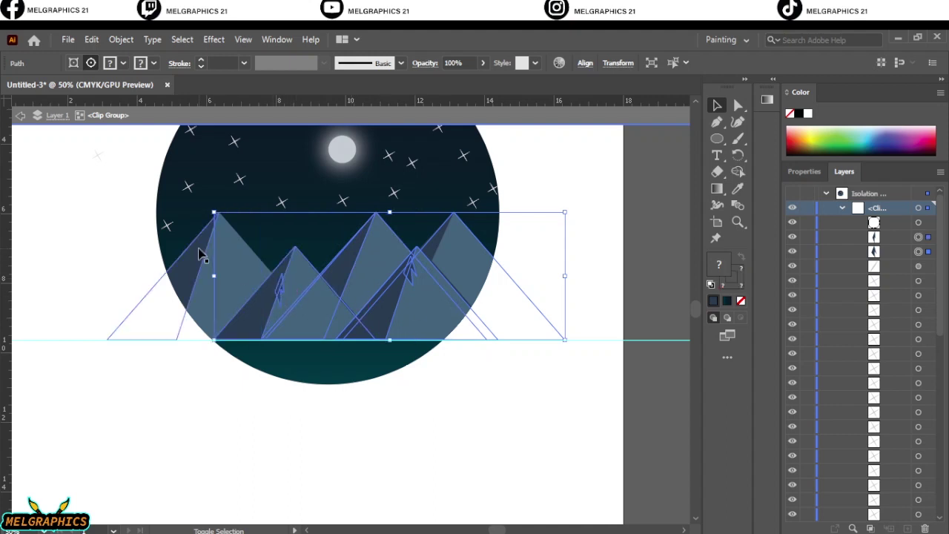
left_click_drag(528, 334, 615, 286)
key("ctrl+z")
left_click_drag(307, 275, 633, 276)
key("ctrl+z")
key("ctrl+z")
scroll(483, 274, "up", 5)
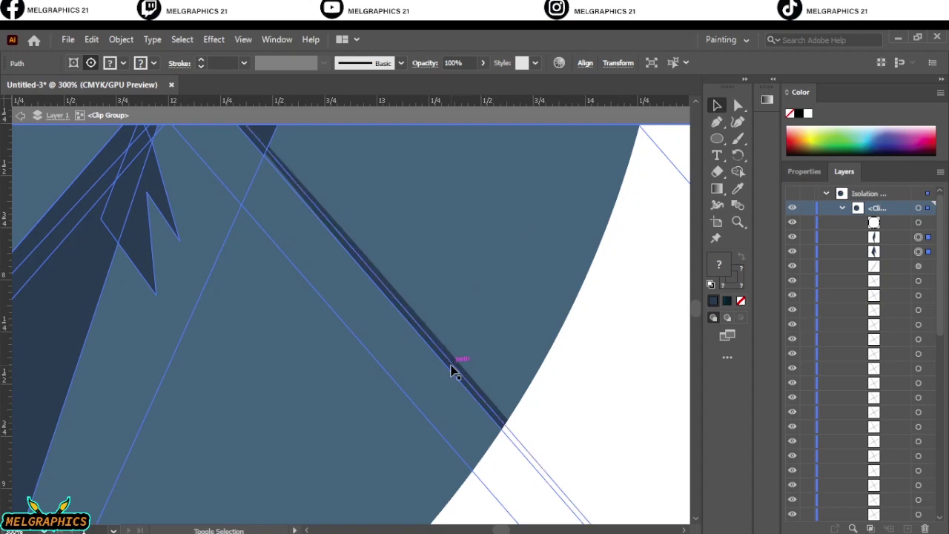
scroll(452, 371, "down", 5)
Stretch the mountains to the circle's right edge and reposition and resize the clipping circle.
left_click_drag(549, 335, 682, 315)
scroll(519, 348, "right", 3)
left_click_drag(371, 386, 435, 361)
scroll(435, 360, "up", 3)
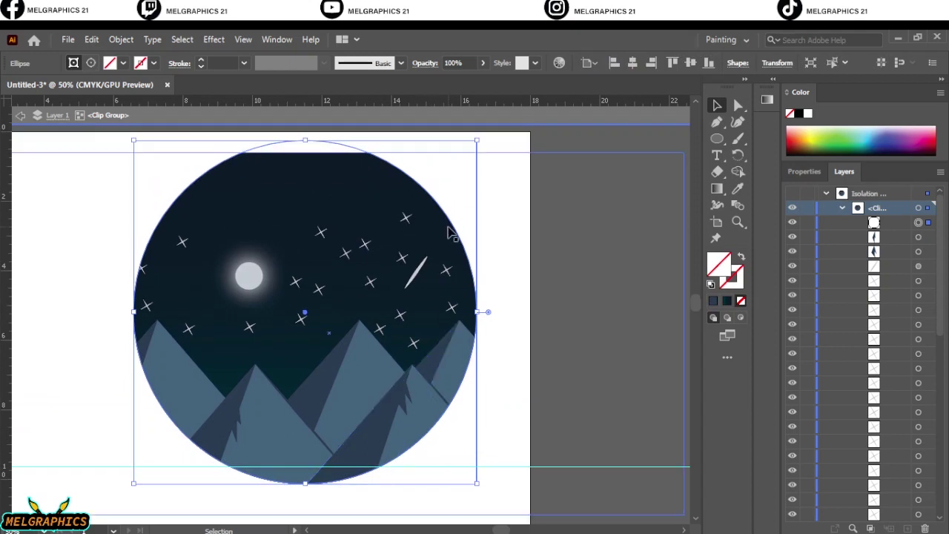
left_click_drag(448, 233, 449, 222)
Exit the clip group and select the whole badge.
double_click(607, 181)
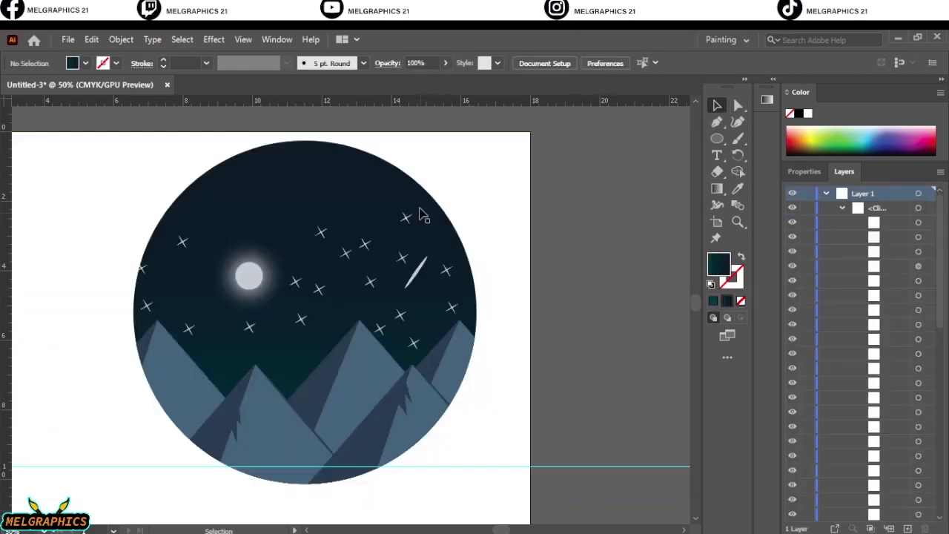
scroll(420, 212, "down", 3)
left_click_drag(301, 323, 306, 330)
right_click(529, 195)
left_click(546, 175)
right_click(547, 172)
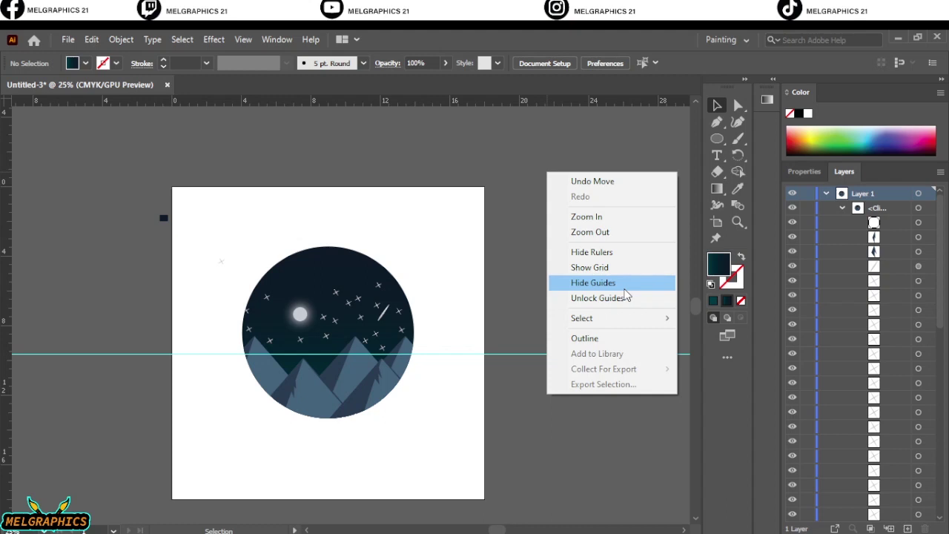
Paste a copy of the badge circle and align it with the badge.
left_click_drag(364, 253, 370, 265)
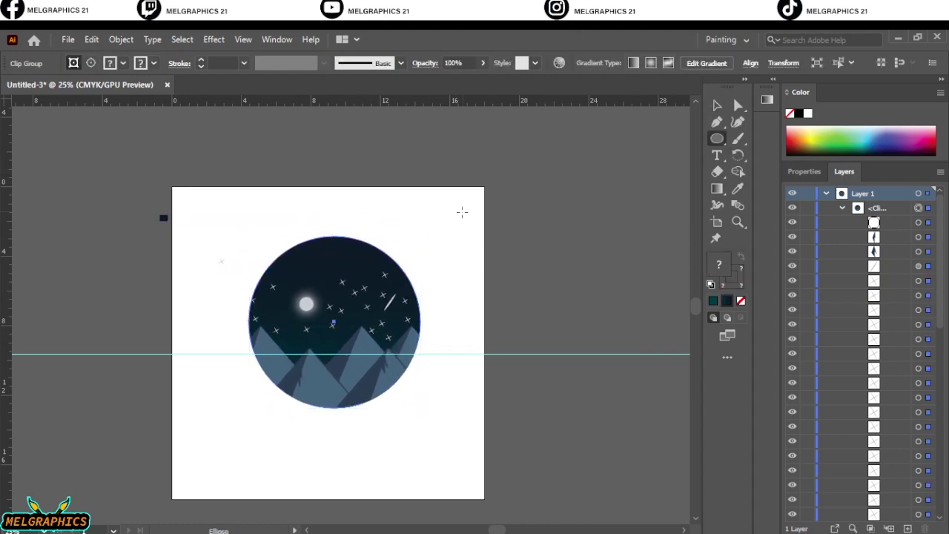
key("ctrl+v")
left_click_drag(550, 321, 328, 356)
key("ctrl+a")
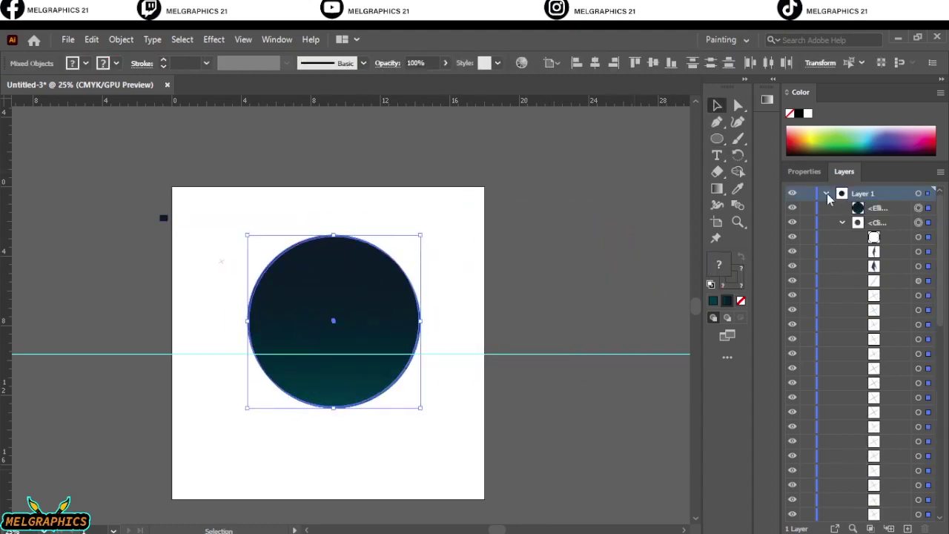
left_click(801, 92)
left_click(836, 374)
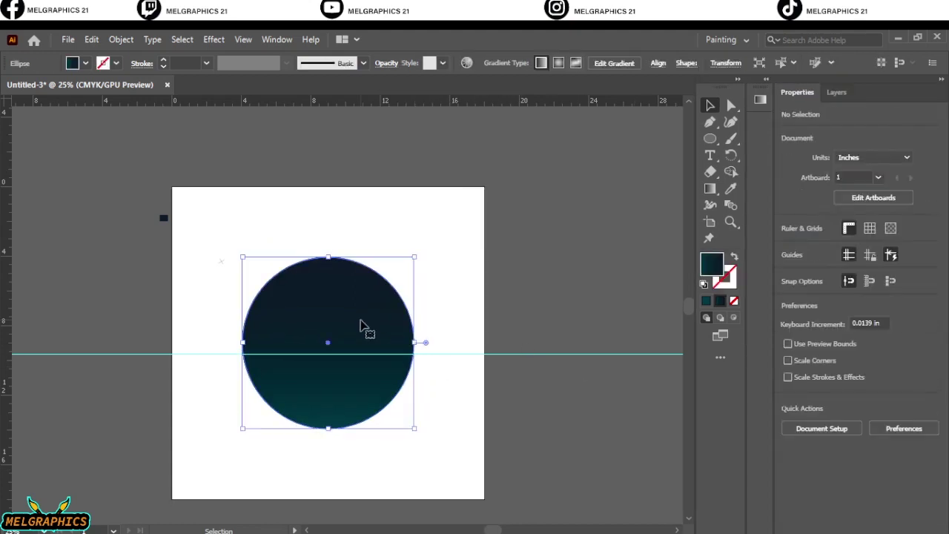
Fill the copy white, send it behind the badge, enlarge it to about 10.37 in and centre it.
right_click(360, 329)
key("i")
key("v")
right_click(356, 333)
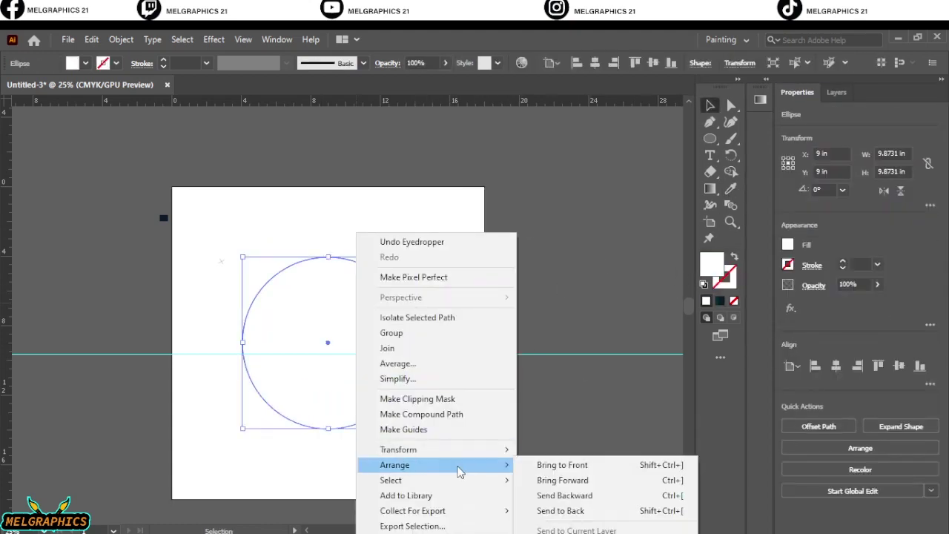
left_click(488, 511)
left_click_drag(413, 342, 430, 344)
left_click(836, 366)
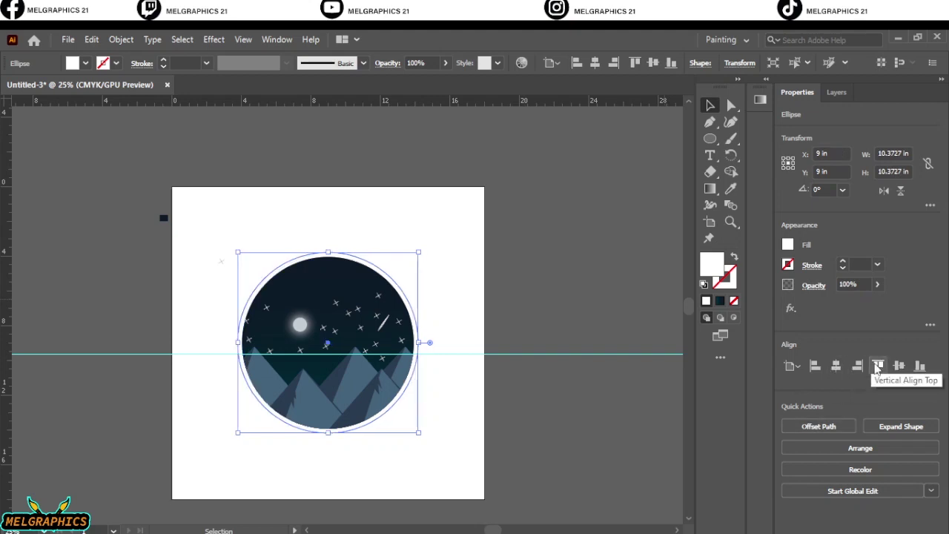
left_click(508, 275)
Draw an artboard-sized rectangle behind the badge and fill it purple #F09CF2.
left_click_drag(710, 138, 763, 136)
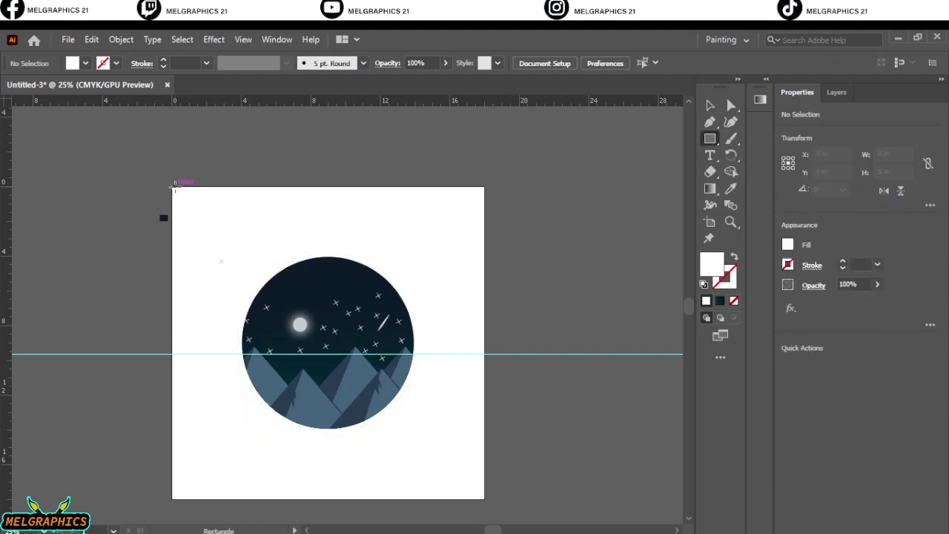
left_click_drag(172, 187, 487, 496)
right_click(475, 448)
left_click(653, 423)
double_click(712, 263)
type("F09CF2")
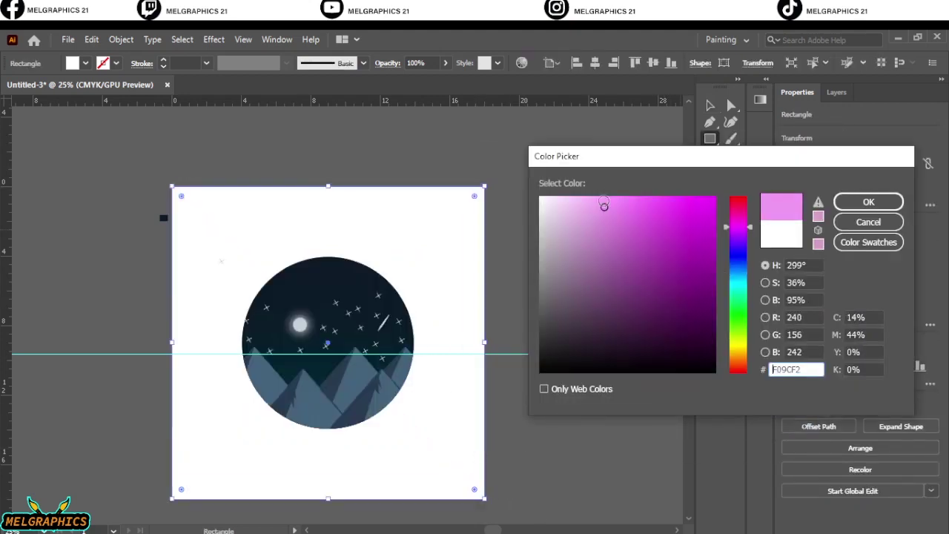
left_click(868, 202)
left_click(601, 256)
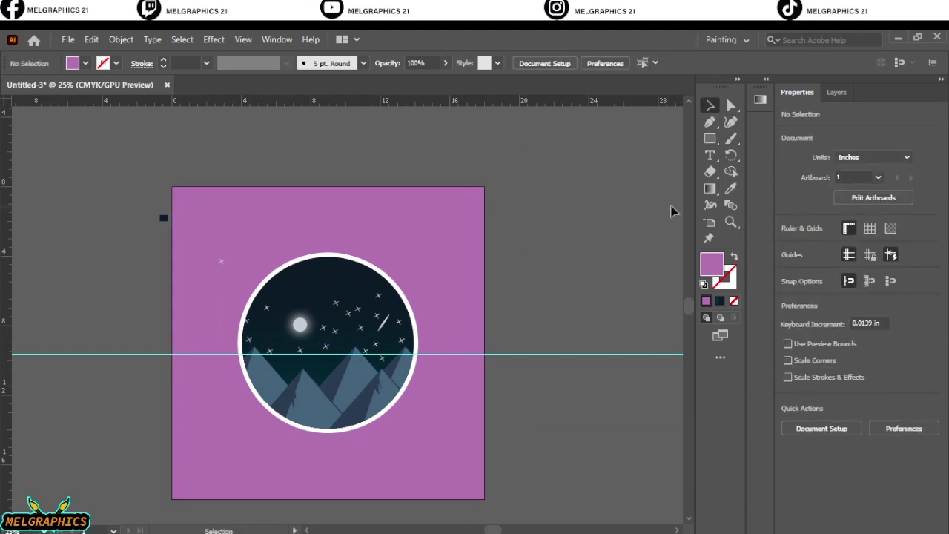
Start a Pen path across the circle, then undo the unfinished path.
key("p")
left_click(326, 254)
key("ctrl+z")
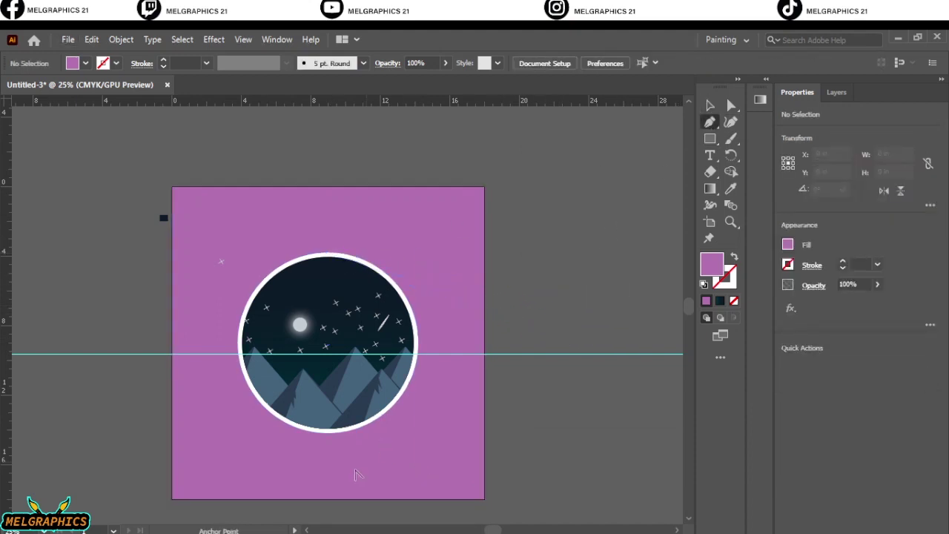
scroll(360, 470, "up", 2)
left_click(311, 355)
right_click(573, 503)
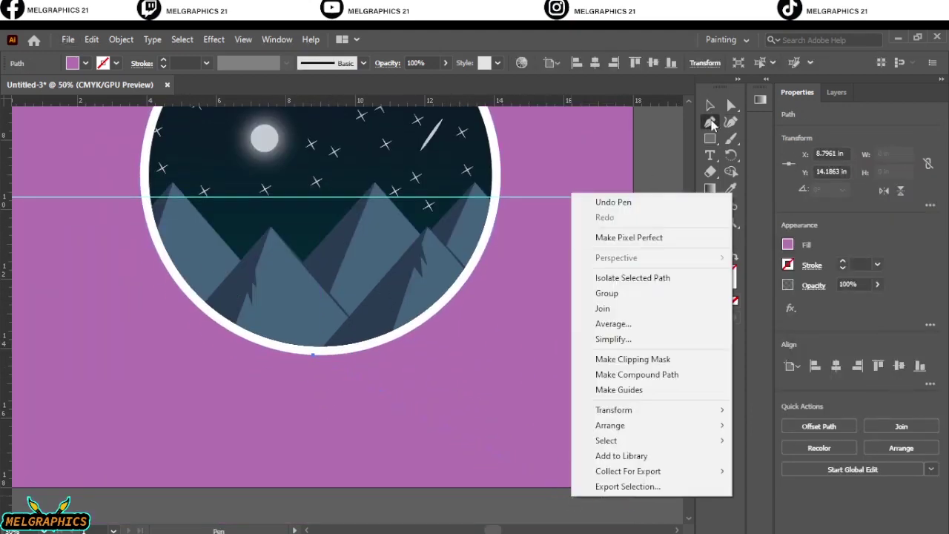
left_click(593, 194)
scroll(529, 216, "up", 3)
Draw a rectangle over the circle's right half, rotate it about 26° and move it down-right.
key("m")
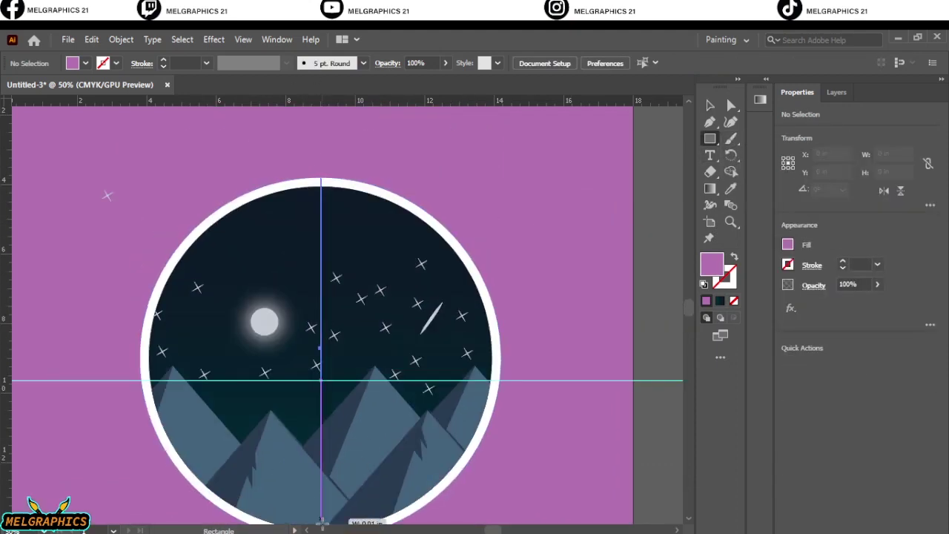
left_click_drag(322, 521, 526, 481)
left_click_drag(636, 491, 634, 491)
key("ctrl+minus")
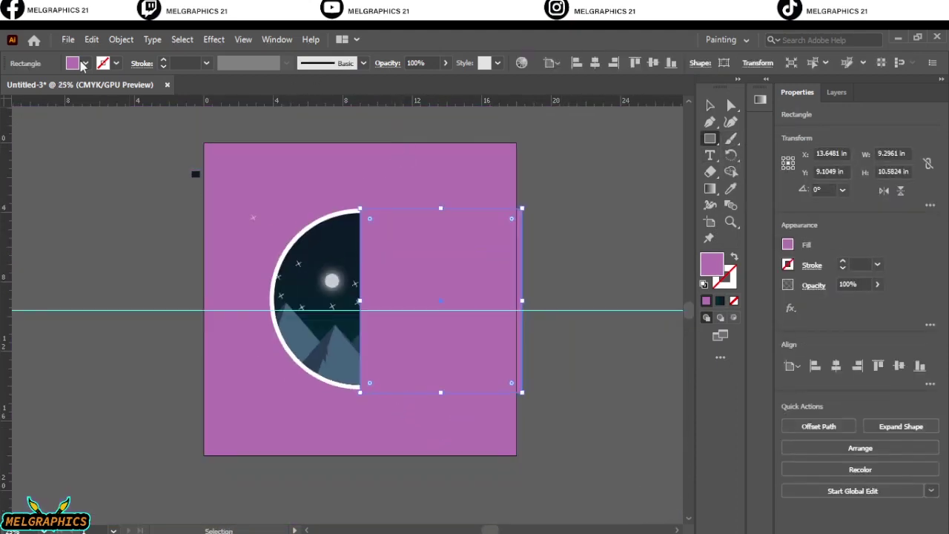
left_click_drag(531, 209, 585, 203)
key("v")
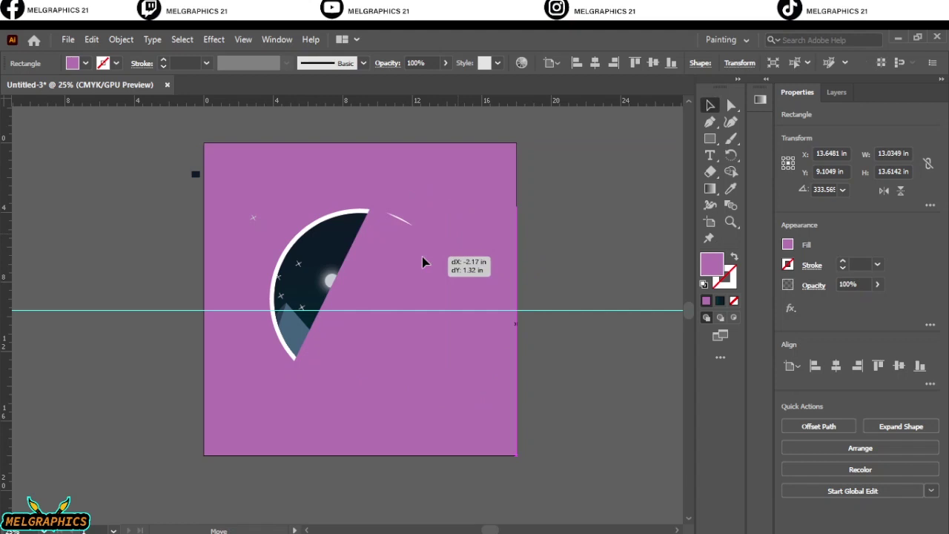
left_click_drag(422, 256, 566, 362)
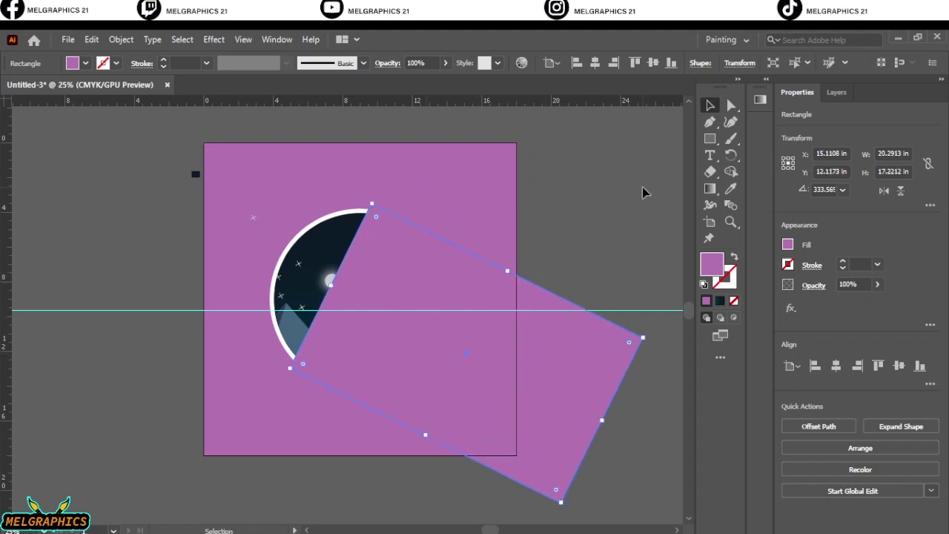
Send the rotated rectangle behind the badge circle and fill it darker purple #7F5582.
left_click(837, 92)
scroll(889, 371, "down", 5)
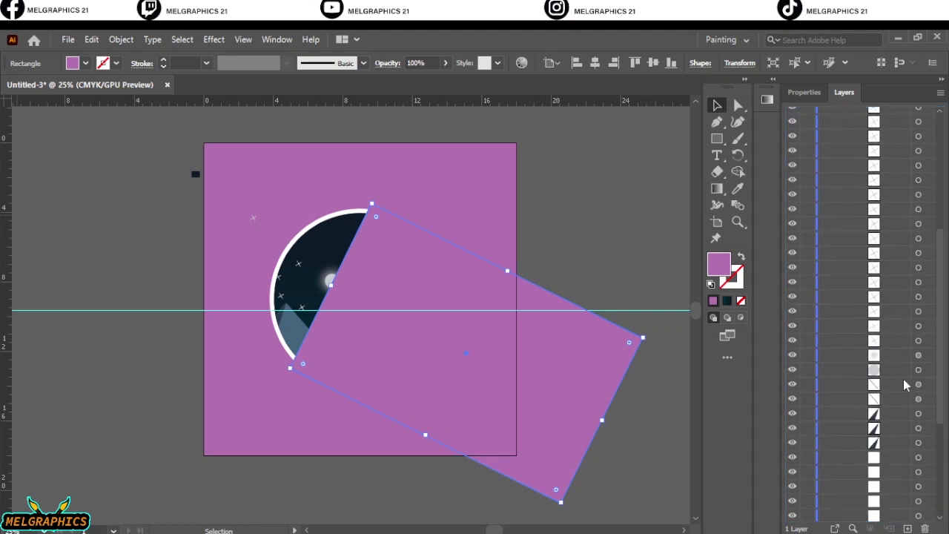
right_click(555, 352)
left_click(741, 296)
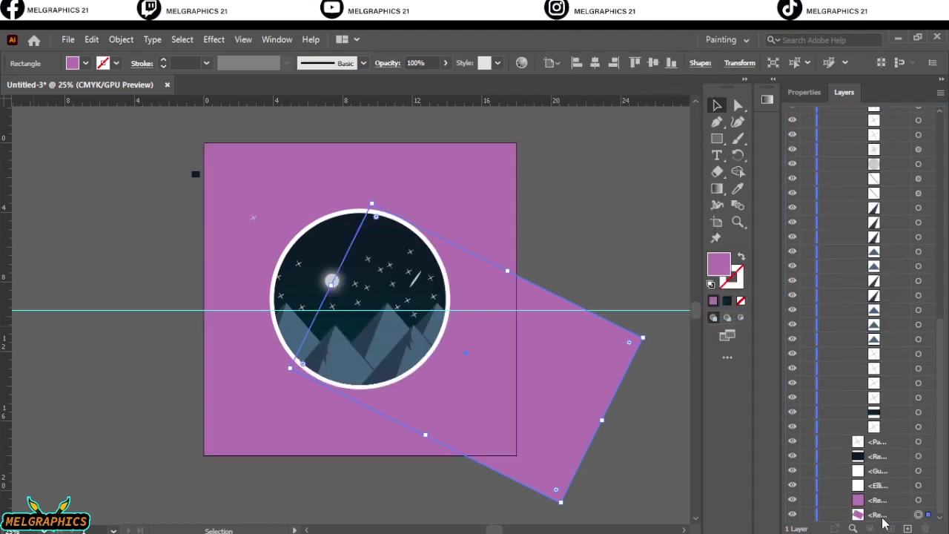
key("Return")
double_click(575, 377)
double_click(646, 200)
double_click(718, 263)
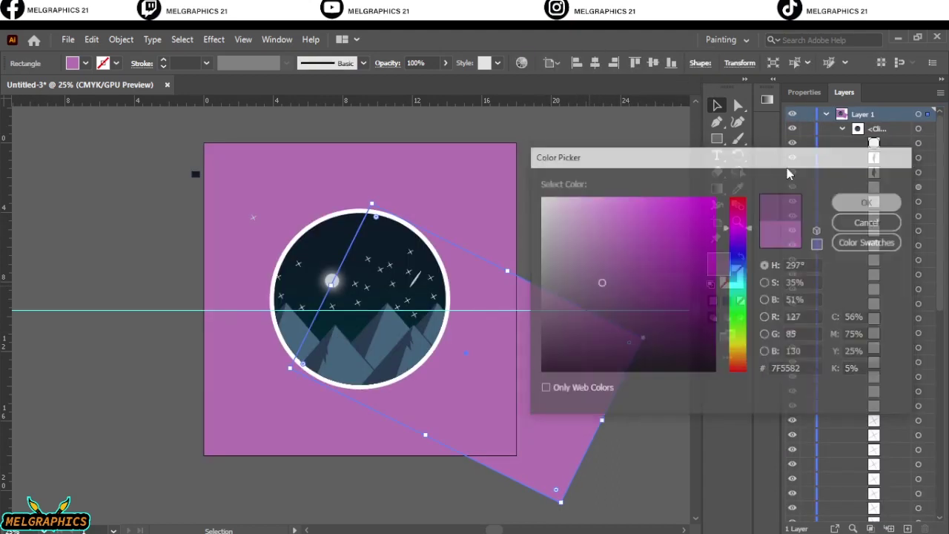
left_click(635, 198)
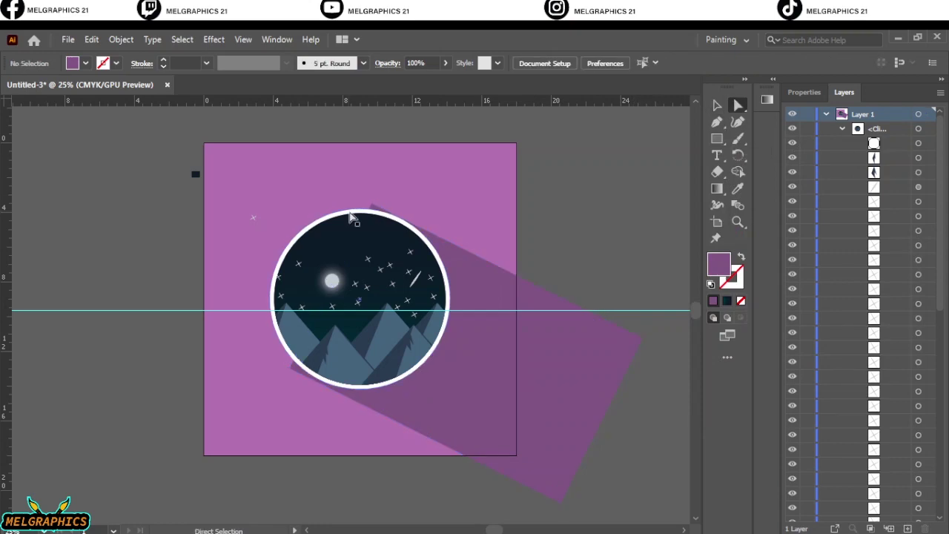
Drag the shadow's top, left, right and bottom corners to meet the circle edge.
scroll(352, 216, "up", 5)
left_click_drag(338, 225, 322, 250)
scroll(162, 326, "down", 2)
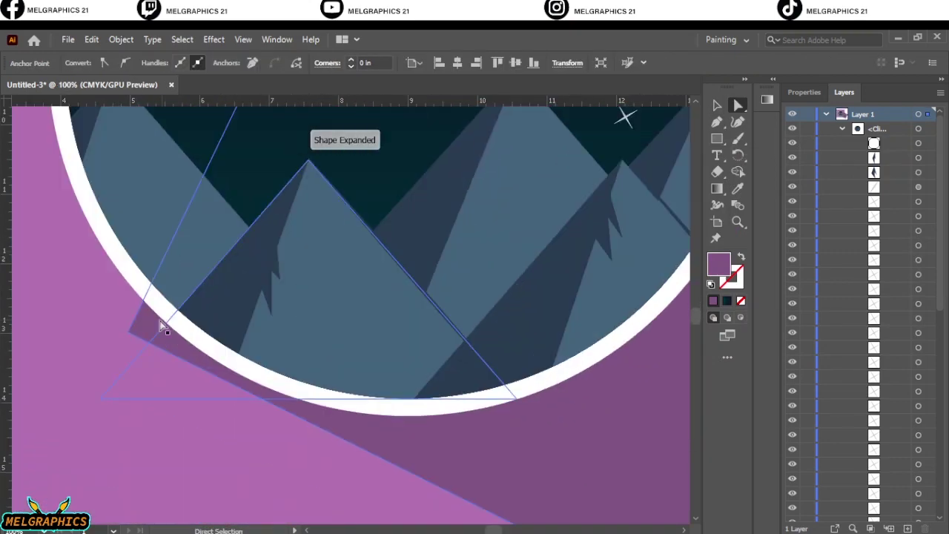
left_click_drag(162, 326, 142, 318)
scroll(142, 319, "down", 3)
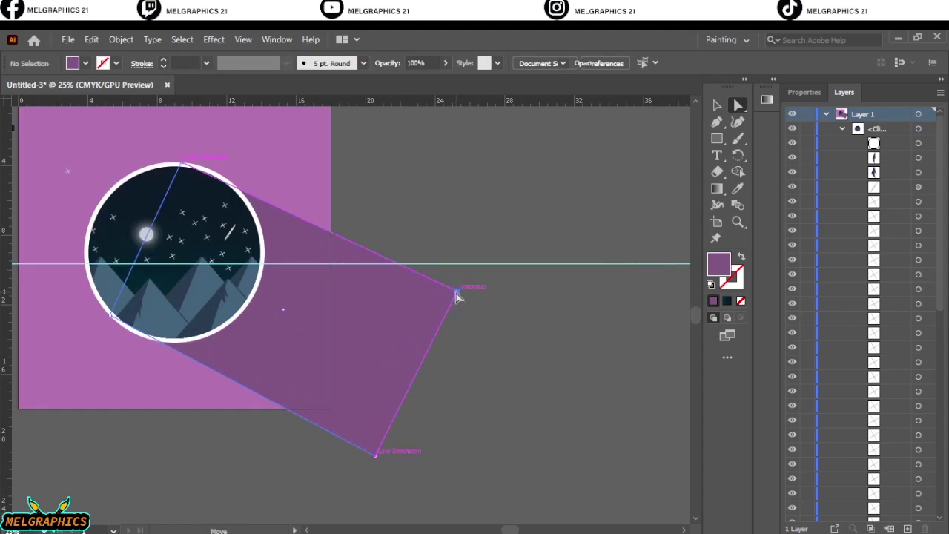
left_click_drag(456, 292, 451, 306)
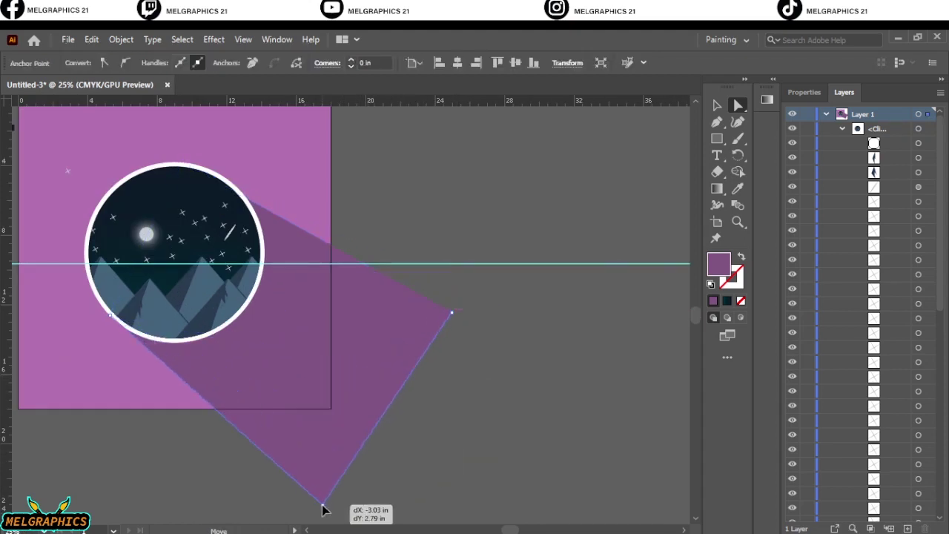
left_click_drag(375, 460, 375, 452)
left_click(371, 467)
scroll(489, 402, "left", 3)
Draw an artboard-sized rectangle and clip all artwork to it with Ctrl+7.
key("m")
left_click_drag(201, 145, 515, 459)
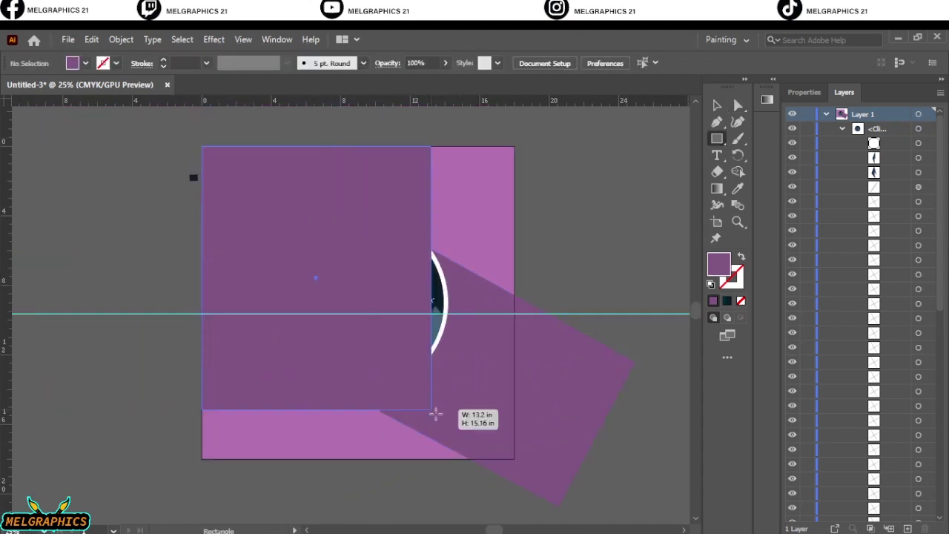
key("ctrl+a")
key("ctrl+7")
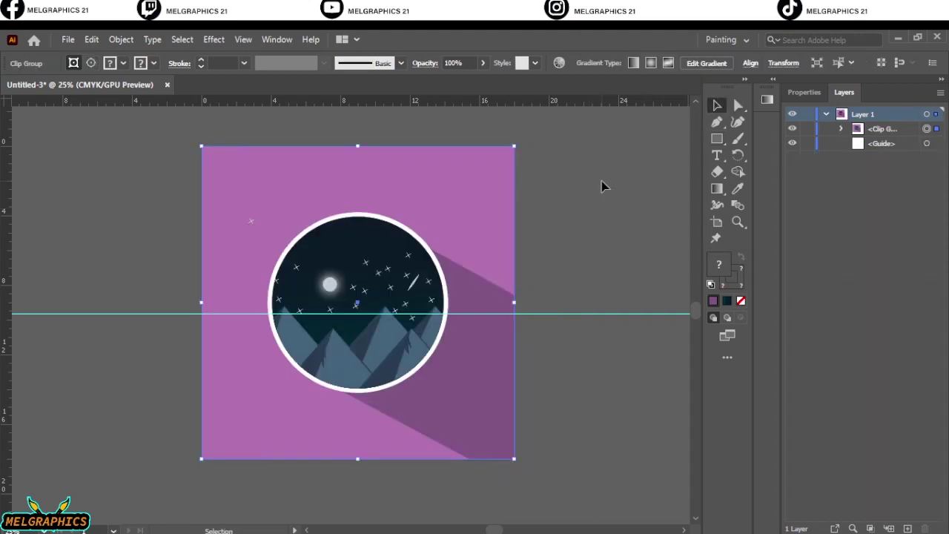
Apply a 75% Multiply drop shadow to the white ring.
left_click(602, 186)
left_click(430, 254)
scroll(457, 247, "up", 5)
left_click(738, 105)
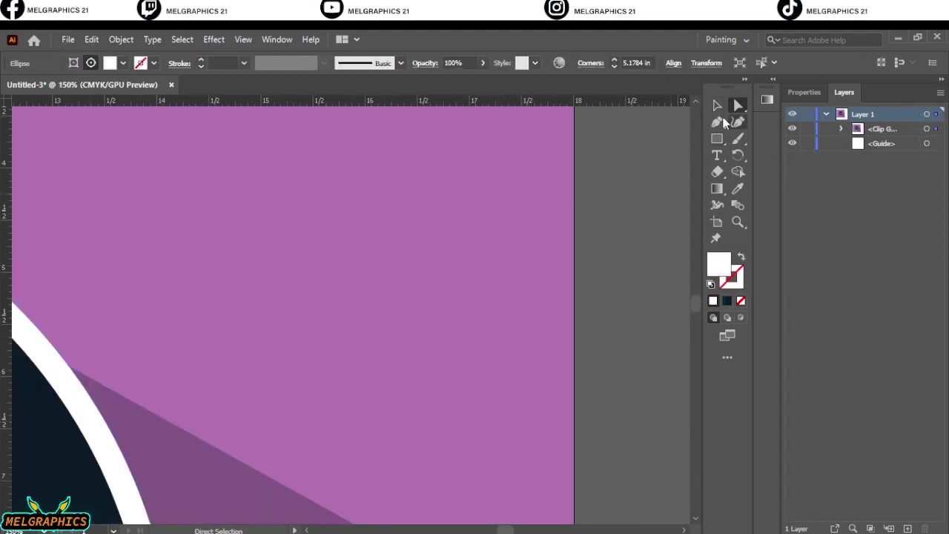
left_click(214, 40)
left_click(400, 297)
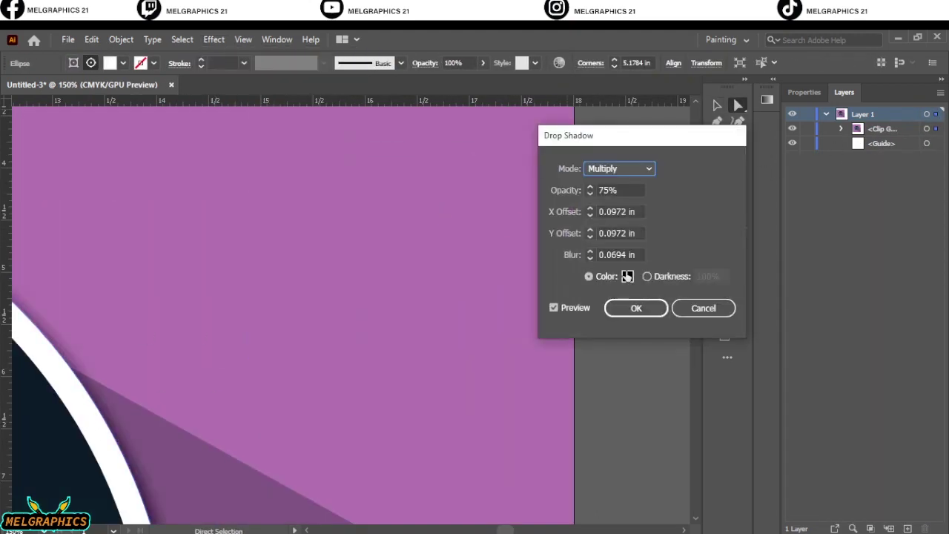
left_click(677, 312)
key("ctrl+0")
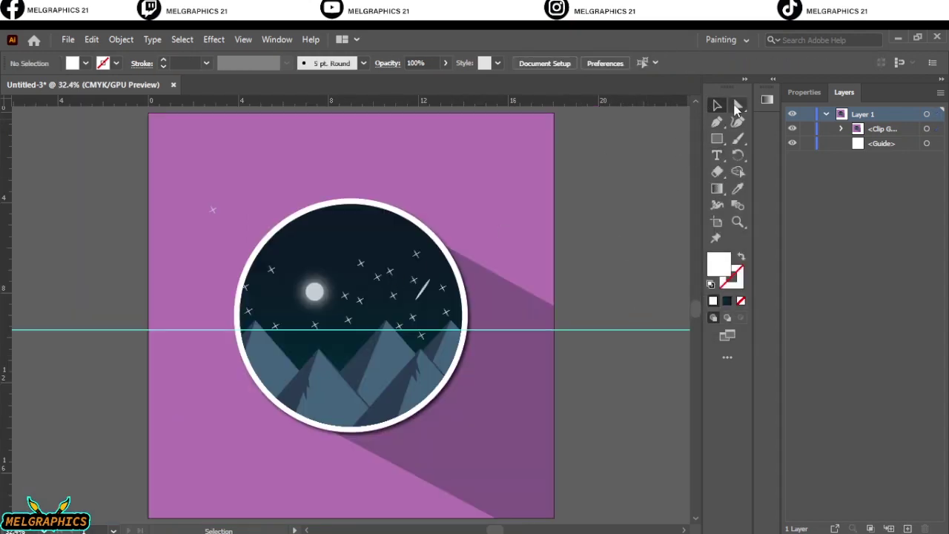
Duplicate stars, placing one copy higher in the sky and another near the horizon.
left_click(426, 295)
scroll(493, 311, "up", 5)
left_click_drag(436, 169, 506, 225)
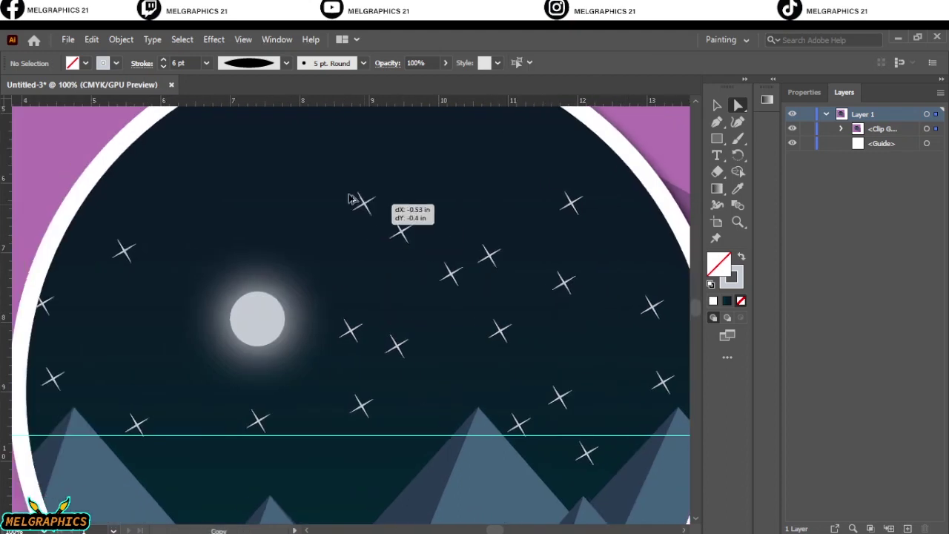
scroll(222, 186, "up", 3)
left_click(291, 210)
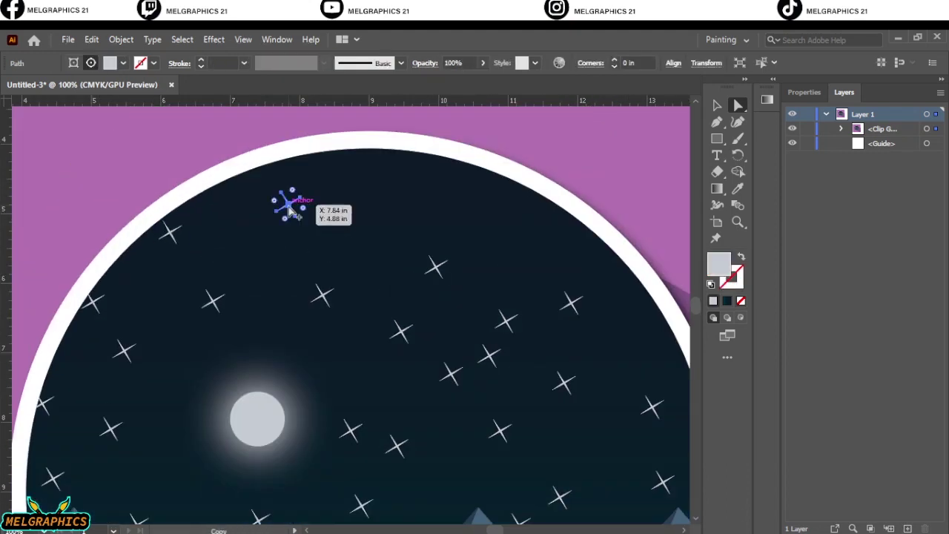
scroll(290, 248, "down", 3)
left_click_drag(291, 248, 250, 419)
key("ctrl+0")
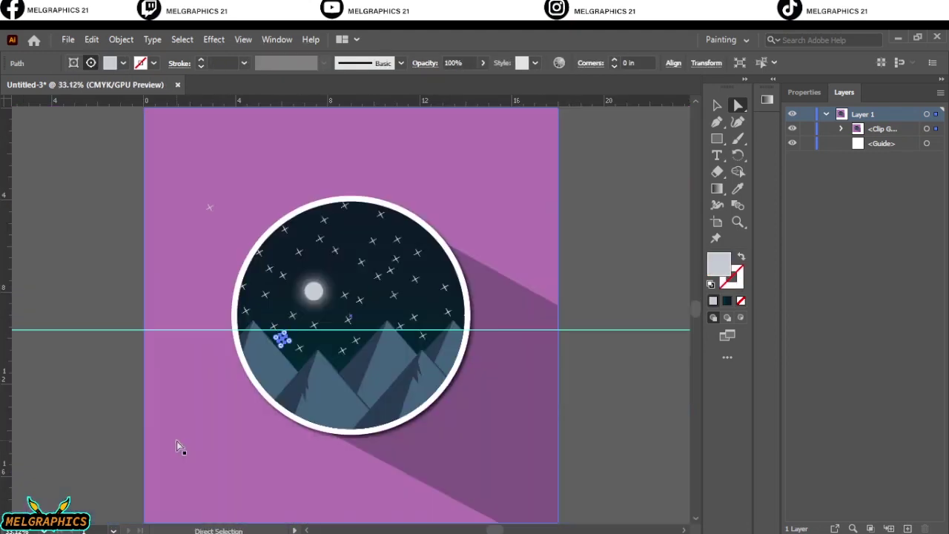
left_click(648, 215)
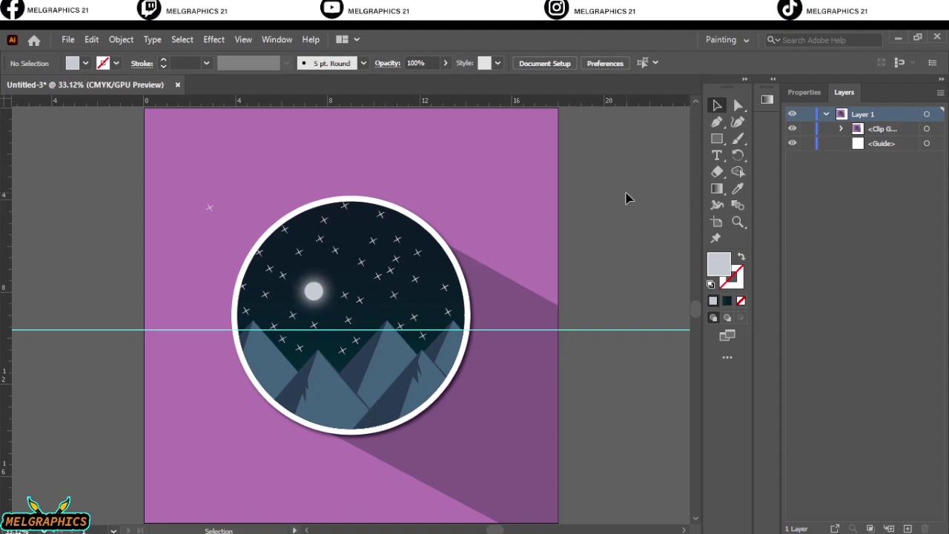
Start the ridge path at the right peak, adding anchors through the valley to the next apex.
scroll(468, 368, "up", 5)
left_click(526, 257)
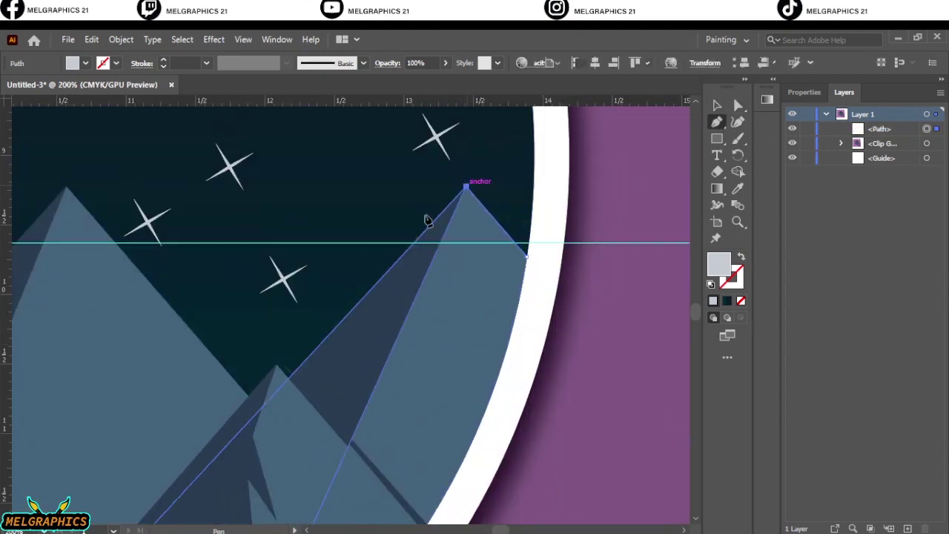
left_click(465, 187)
left_click(286, 375)
left_click(250, 396)
scroll(249, 396, "left", 5)
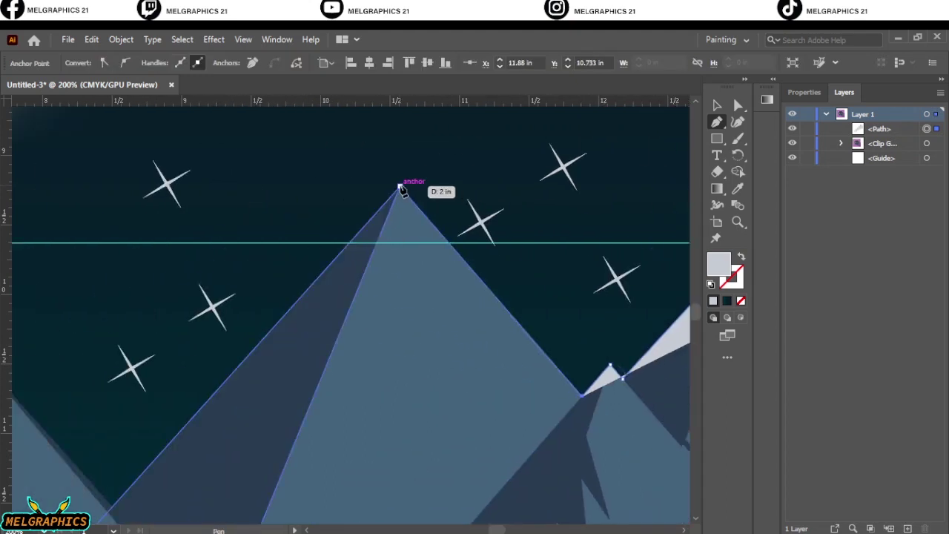
left_click(401, 188)
Continue the ridge path across the left peaks and valleys to the far-left apex.
left_click(114, 505)
scroll(115, 508, "left", 6)
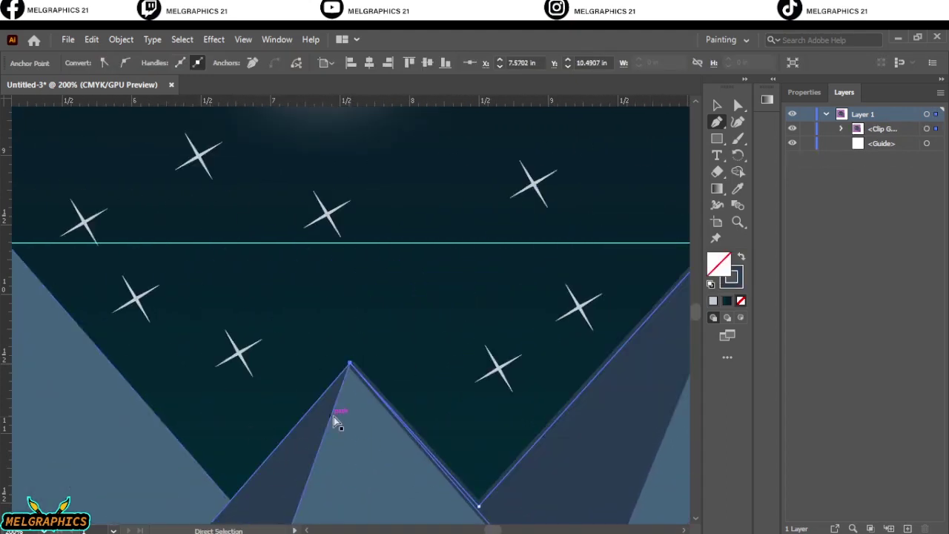
left_click(346, 361)
left_click(230, 500)
scroll(230, 501, "left", 5)
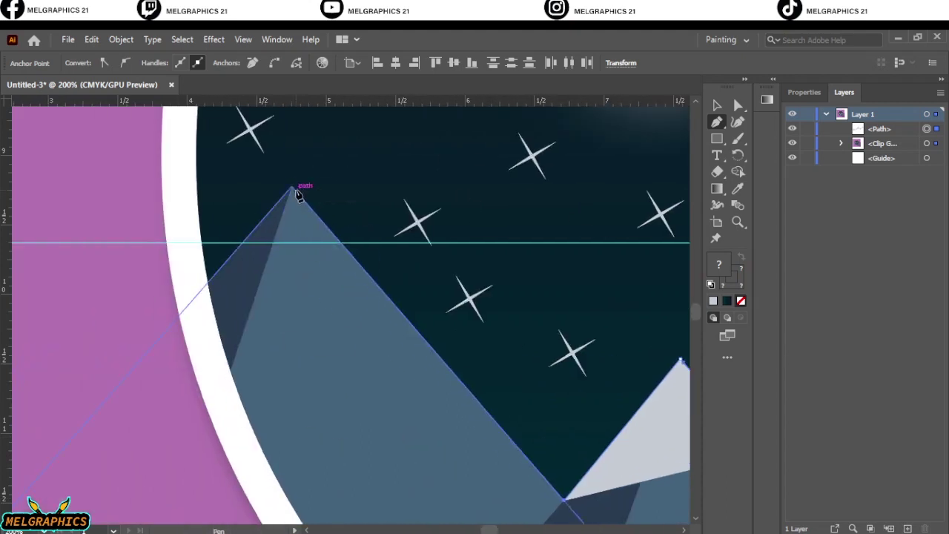
left_click(288, 181)
left_click(210, 289)
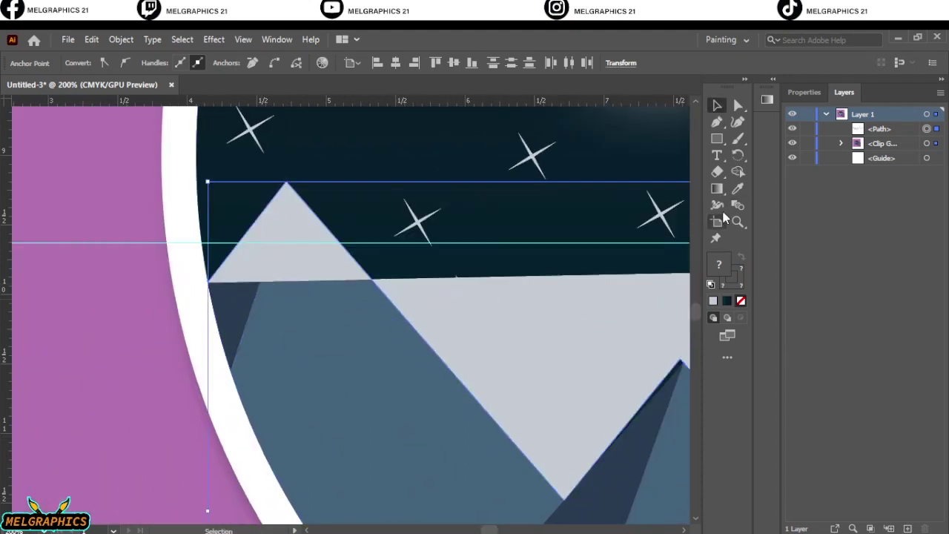
Swap the ridge path's fill to a thin white 4 pt stroke and adjust the right peak's apex anchor.
left_click(717, 105)
scroll(625, 358, "right", 2)
key("a")
scroll(377, 376, "up", 2)
left_click(319, 324)
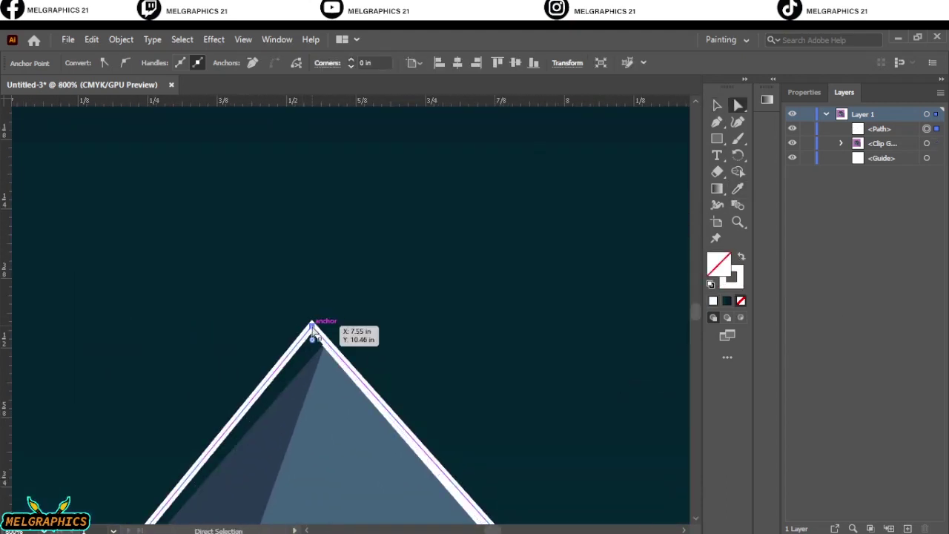
scroll(381, 324, "down", 2)
scroll(44, 320, "down", 3)
scroll(403, 333, "right", 2)
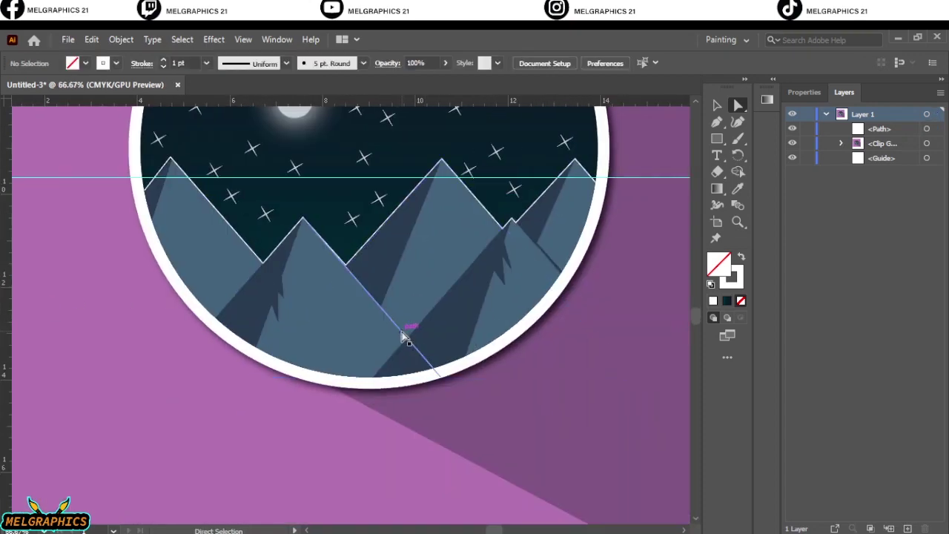
left_click(551, 257)
Give the ridge outline an 8.78-pixel Gaussian Blur so it glows softly.
key("i")
scroll(521, 301, "up", 5)
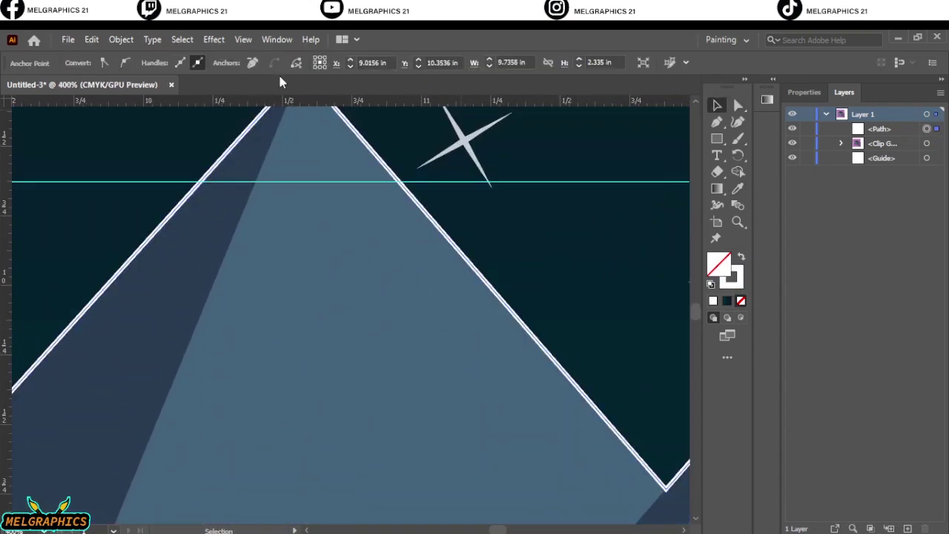
left_click(213, 39)
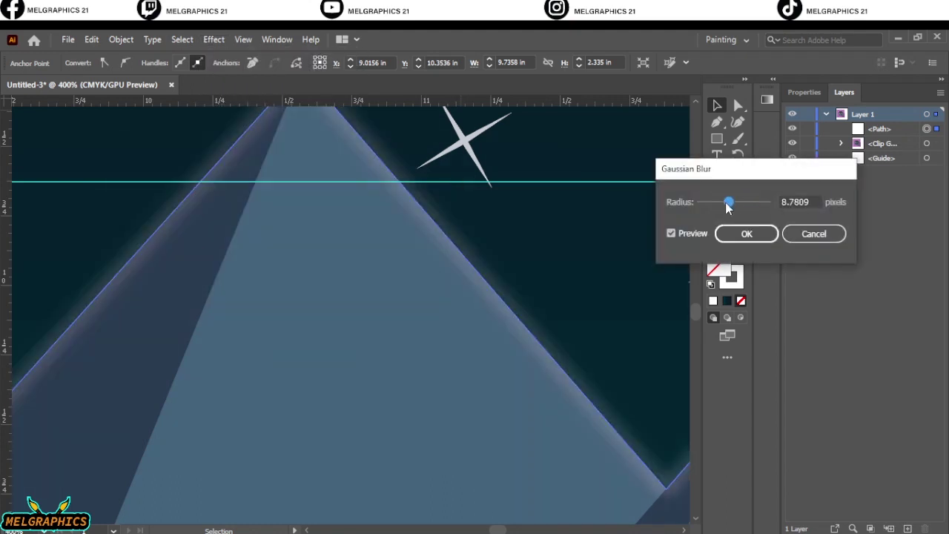